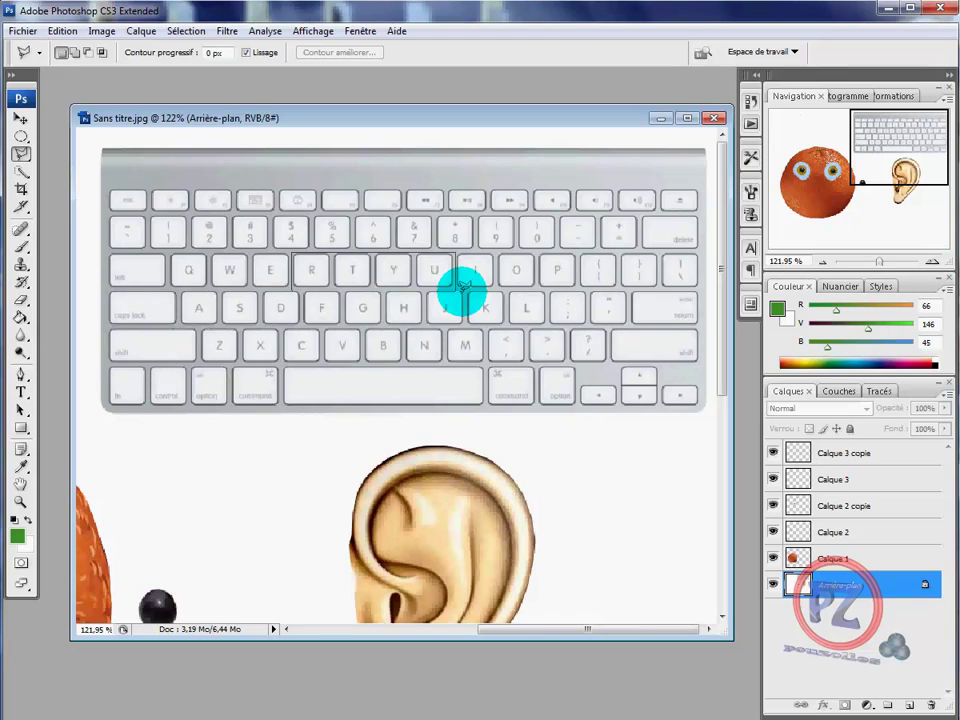
Outline the R–U and D–J keys with a polygonal lasso selection.
click(460, 322)
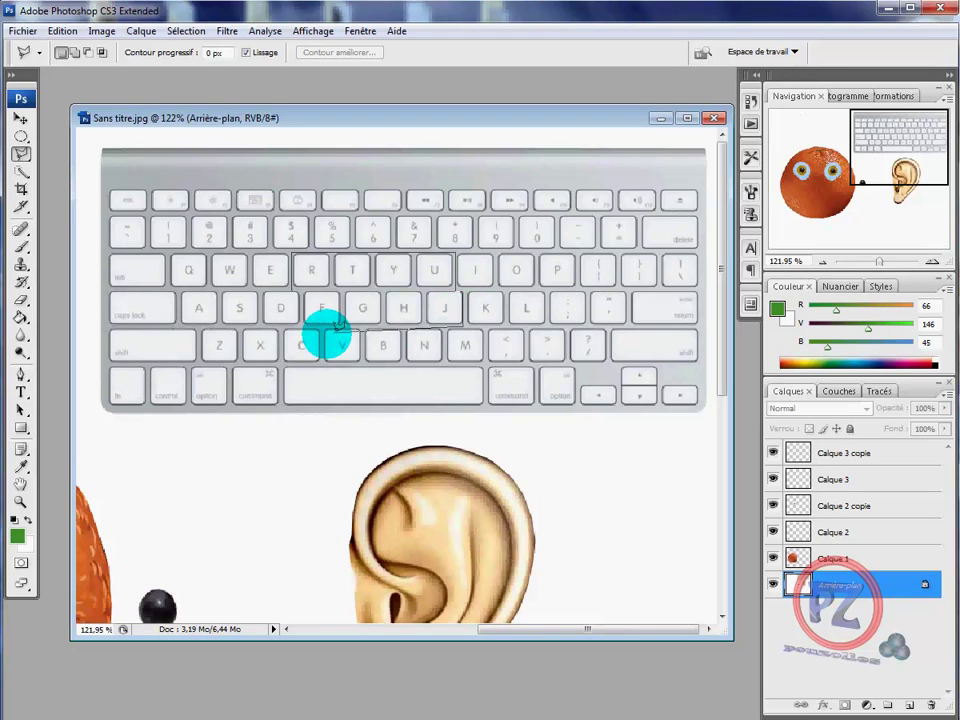
click(260, 322)
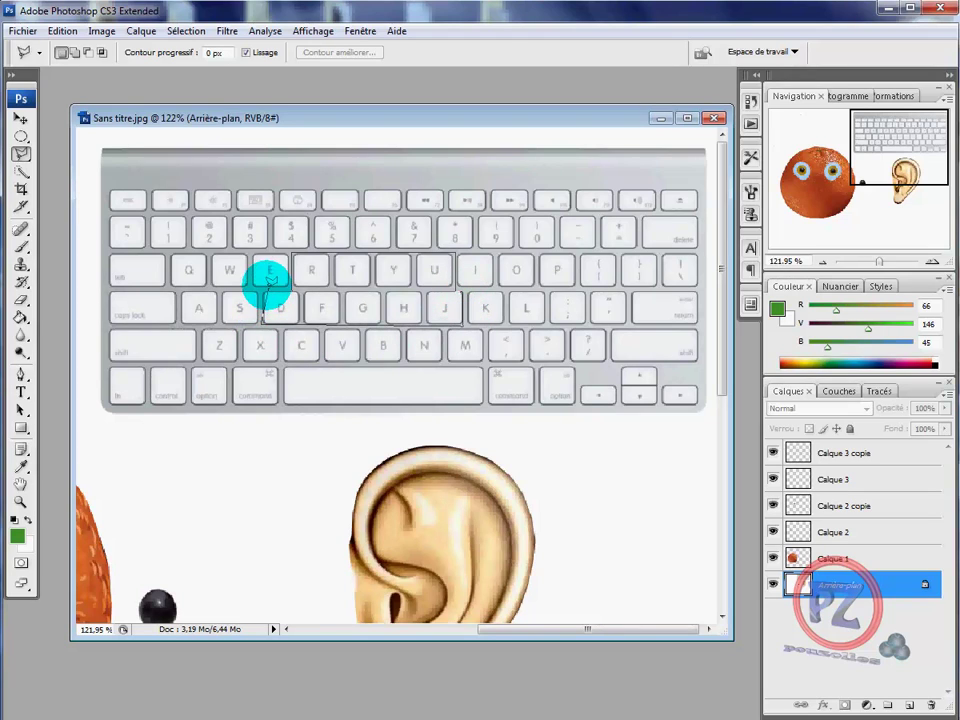
click(264, 286)
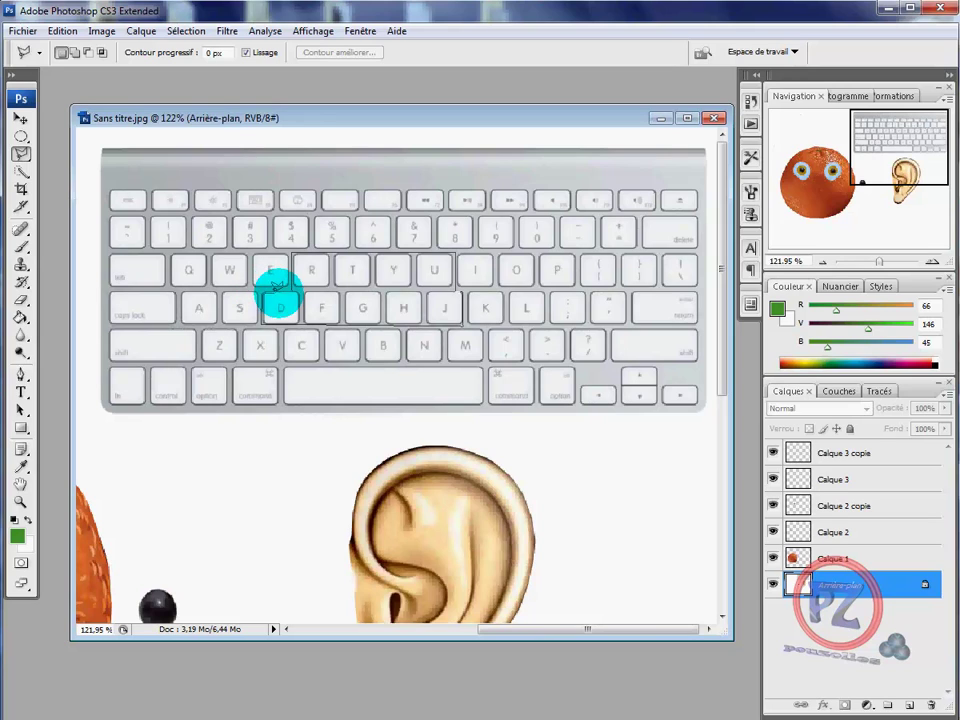
double_click(291, 287)
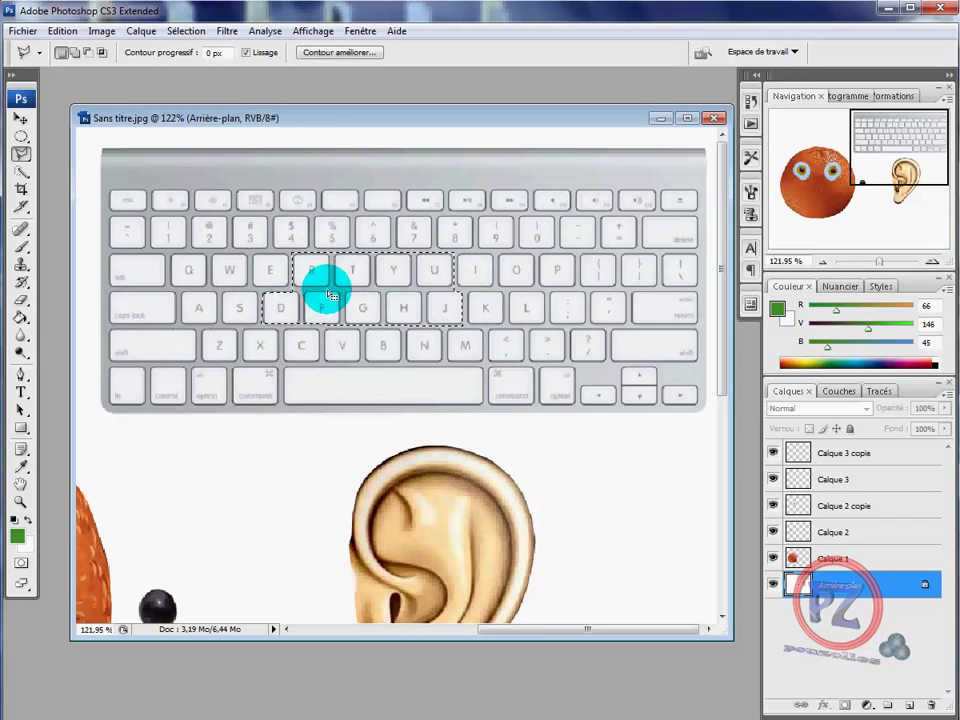
Cut the selected keys and paste them onto a new layer, Calque 4.
click(61, 31)
click(25, 124)
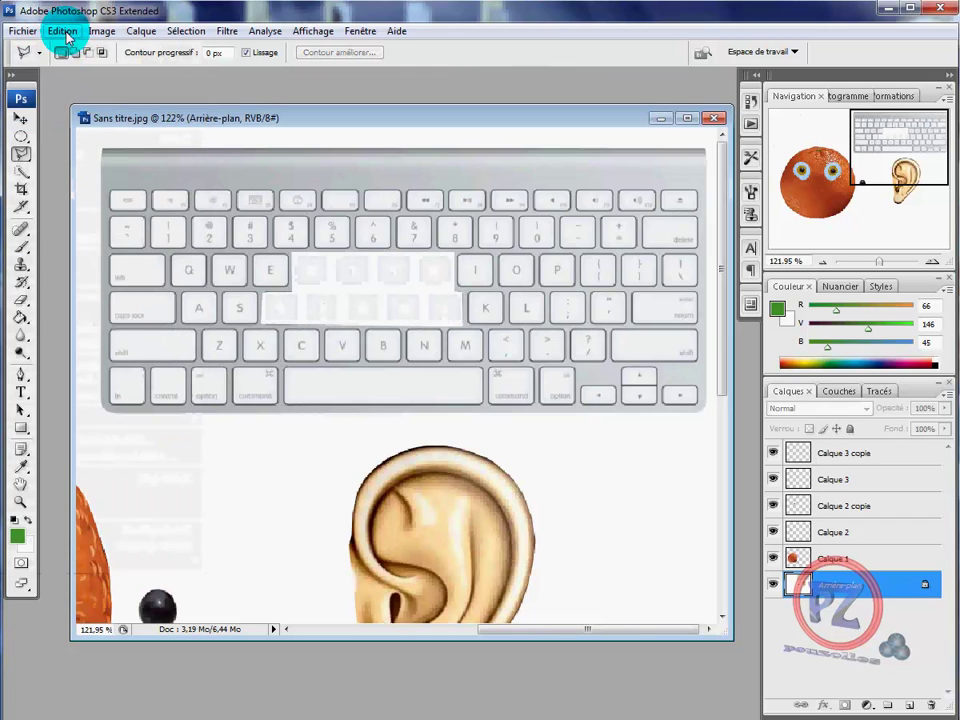
click(64, 31)
click(40, 172)
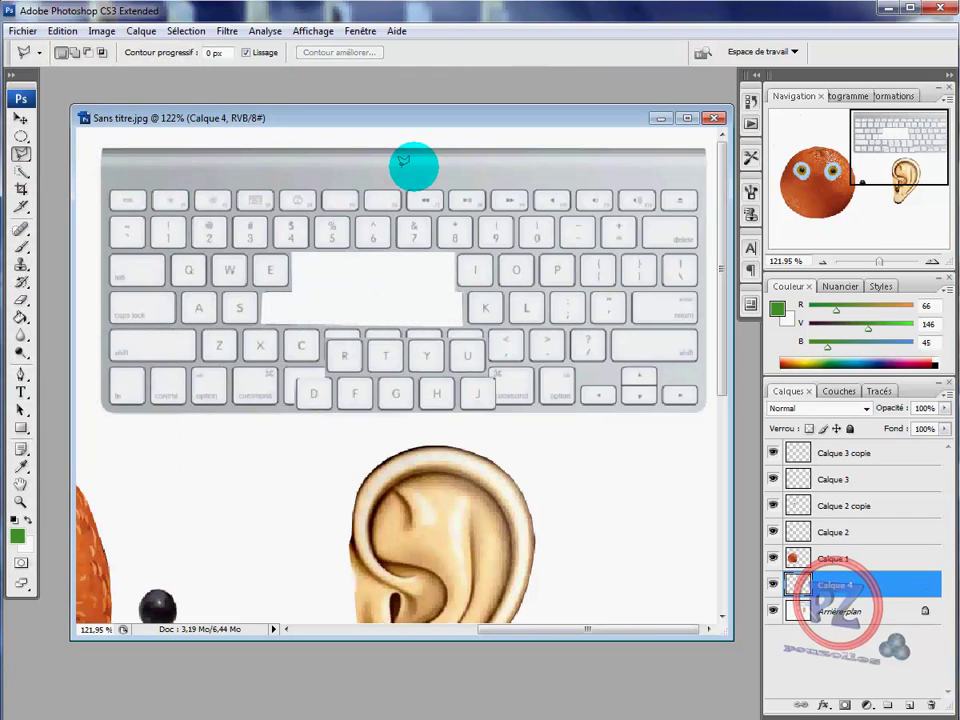
click(20, 118)
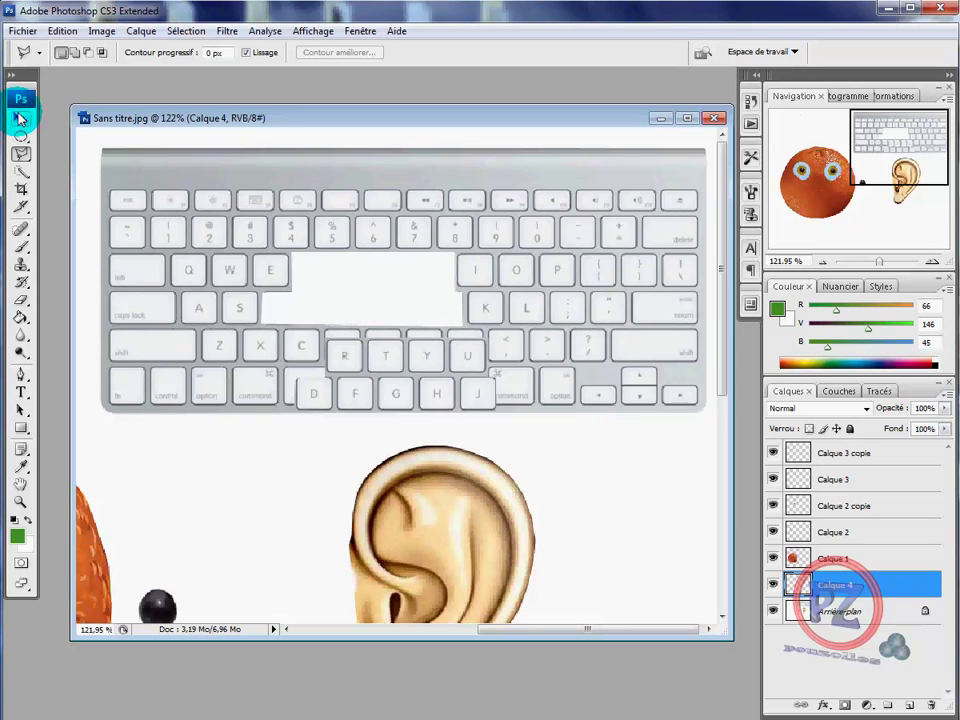
click(146, 216)
Drag the key cluster onto the orange's mouth as teeth and move Calque 4 to the top.
click(346, 362)
drag(348, 366, 192, 476)
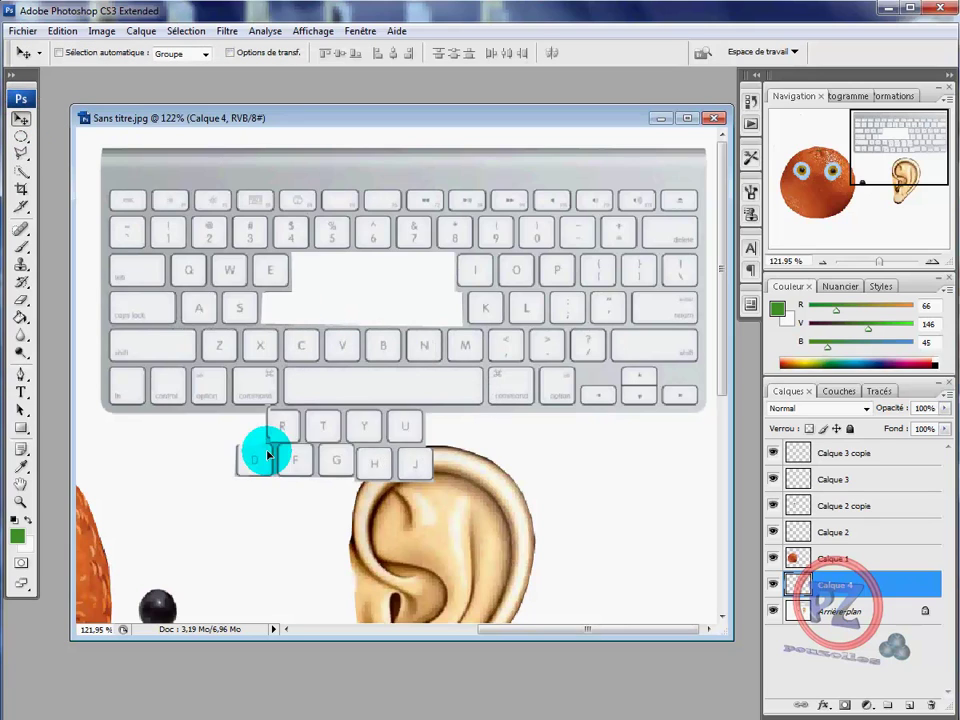
click(826, 263)
click(826, 263)
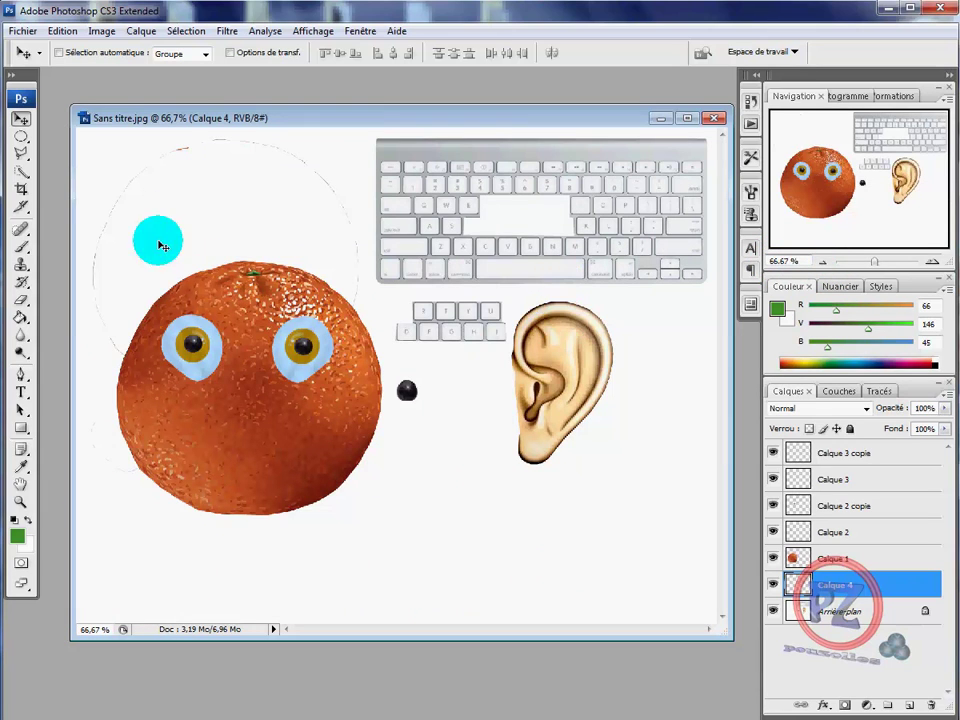
drag(415, 316, 233, 456)
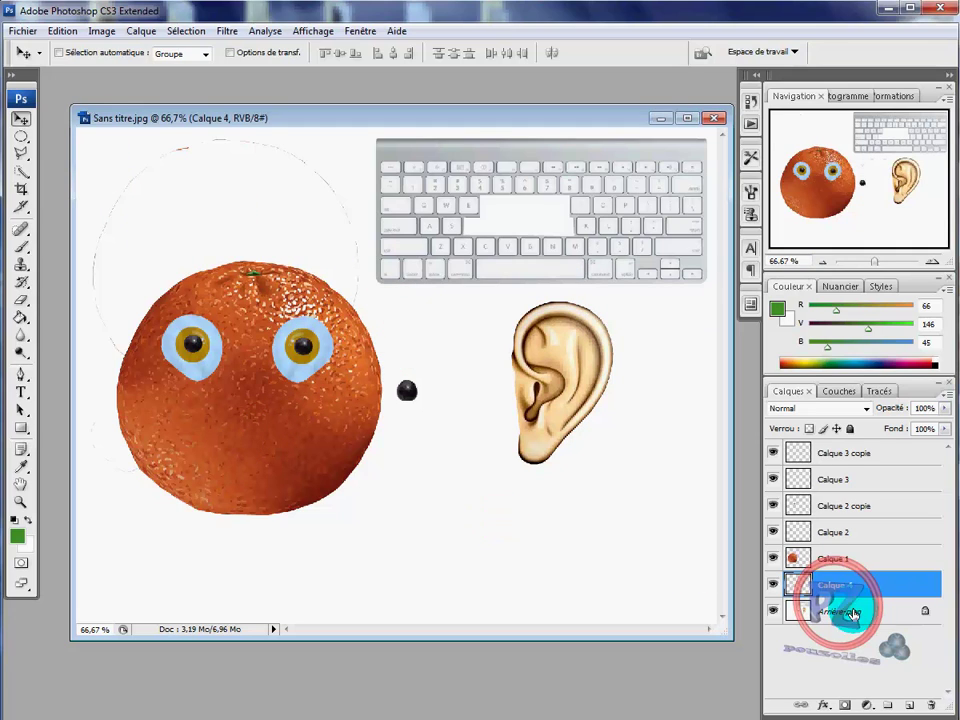
drag(876, 584, 880, 449)
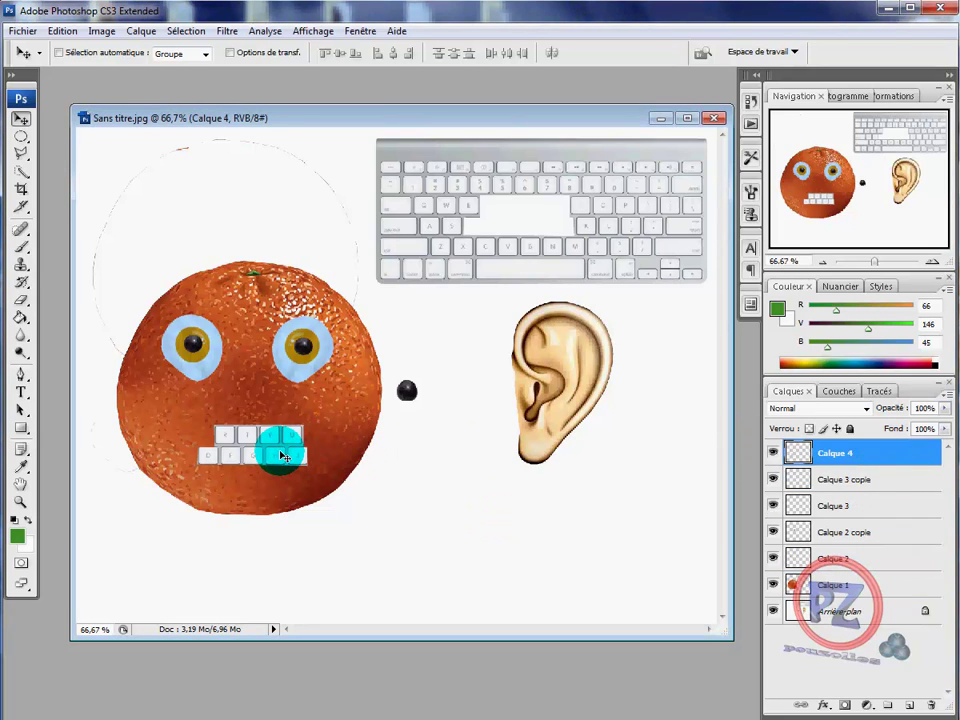
mouse_move(274, 450)
mouse_down()
mouse_move(260, 470)
mouse_move(333, 466)
mouse_move(340, 449)
mouse_move(321, 399)
mouse_move(193, 401)
mouse_move(107, 240)
mouse_up()
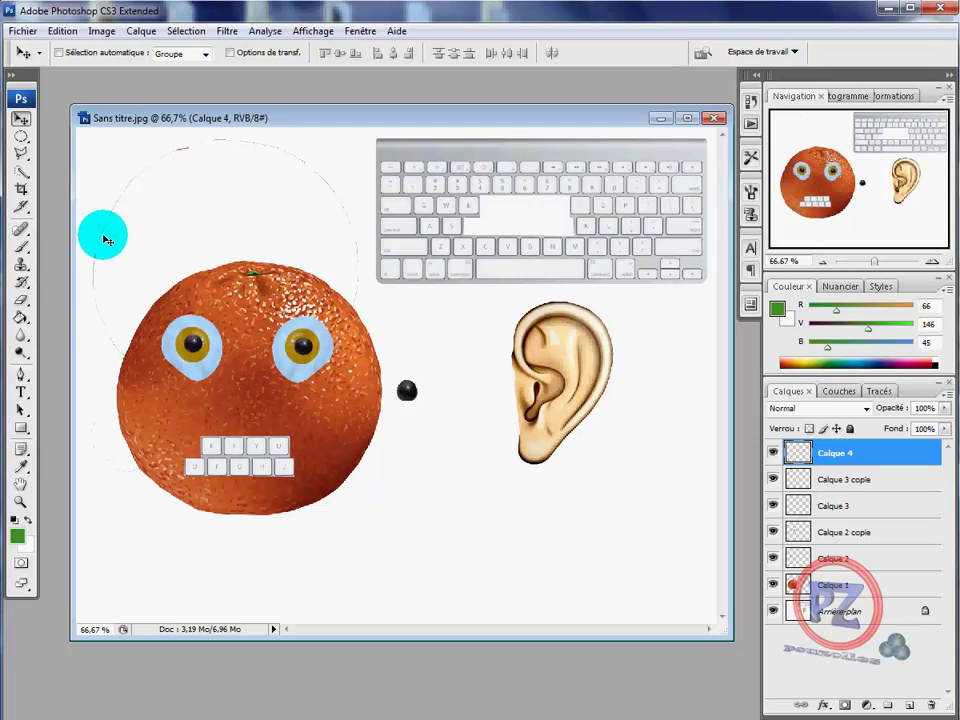
Free-transform the teeth to 151.2% width, 110.8% height and 33.9° skew, then commit.
click(62, 31)
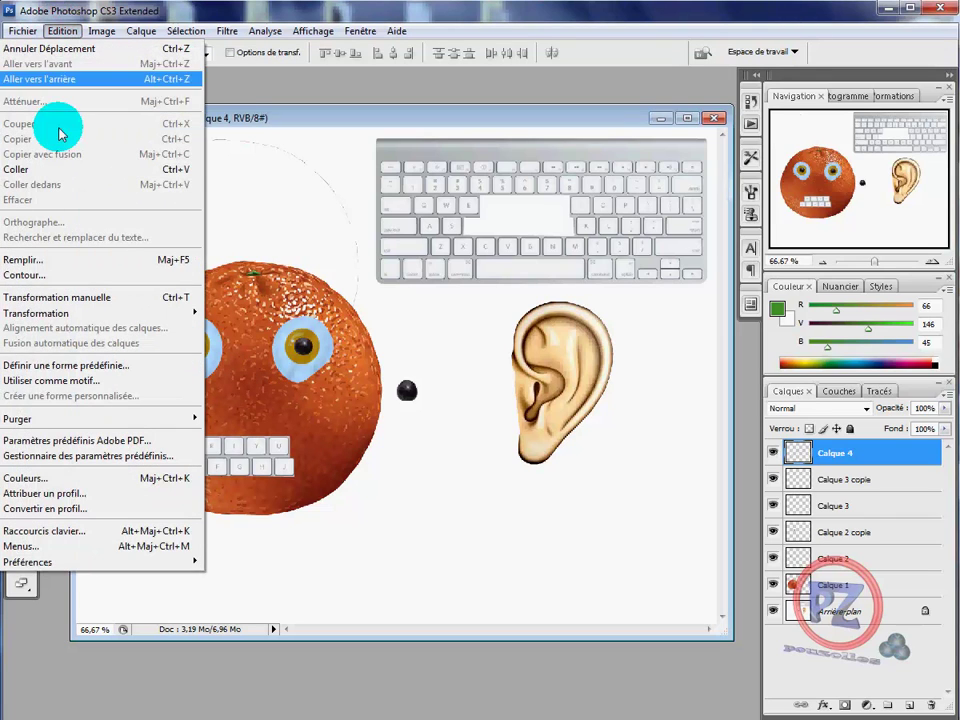
click(55, 298)
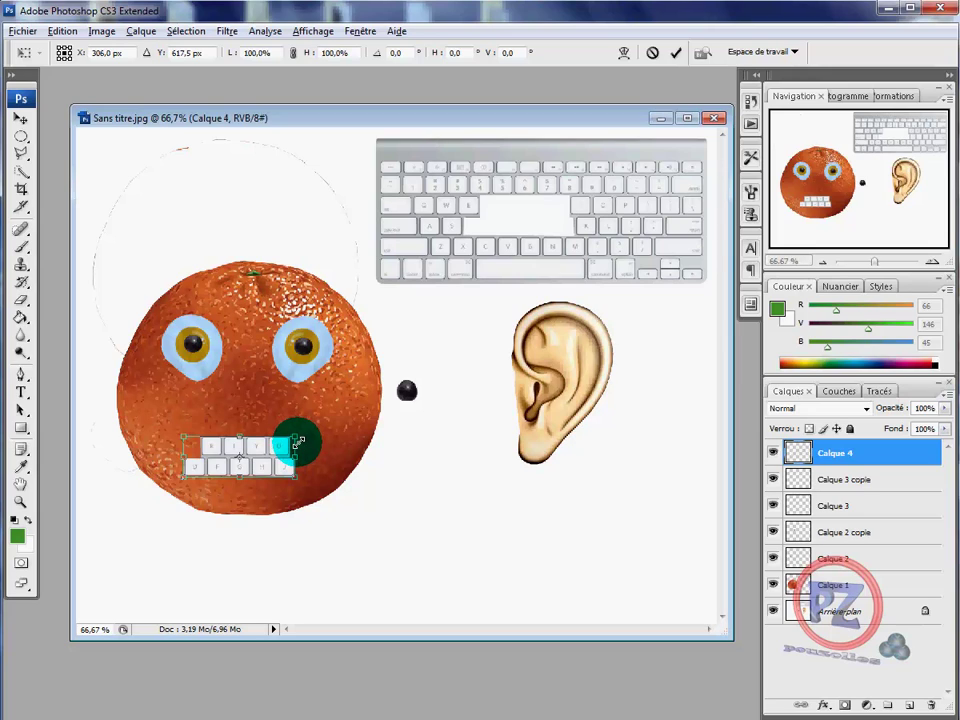
drag(297, 437, 306, 437)
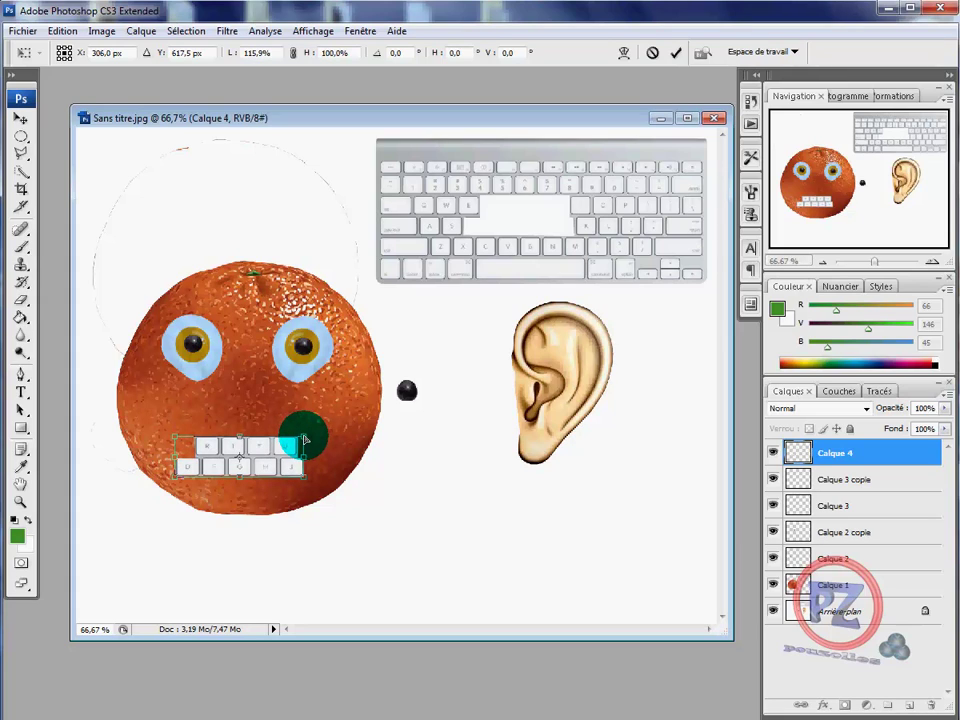
drag(307, 440, 313, 442)
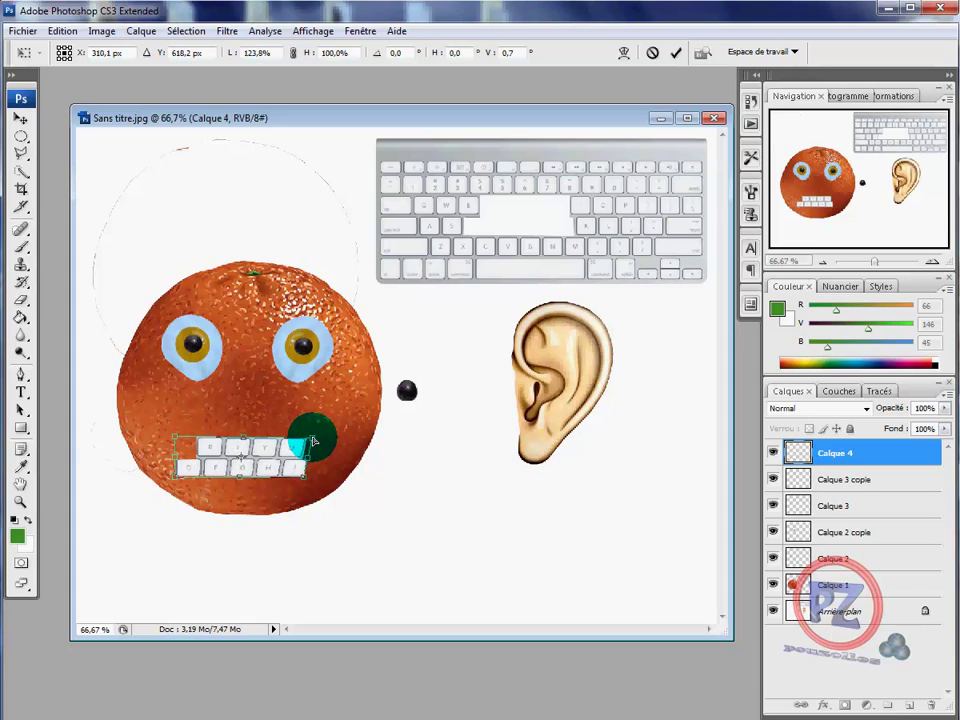
drag(315, 441, 318, 441)
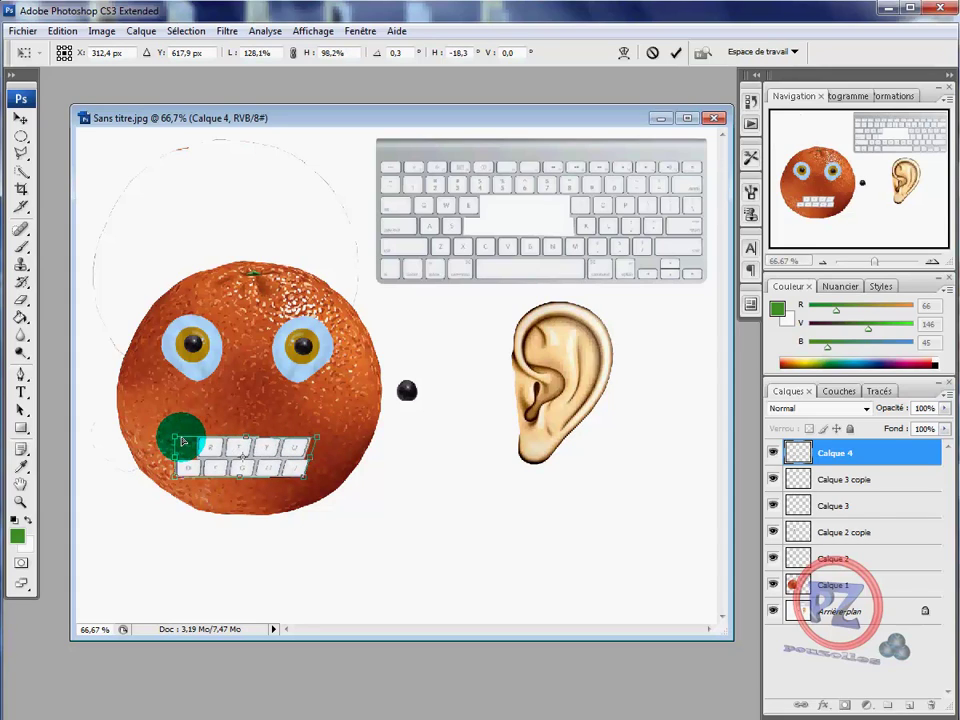
drag(176, 441, 149, 441)
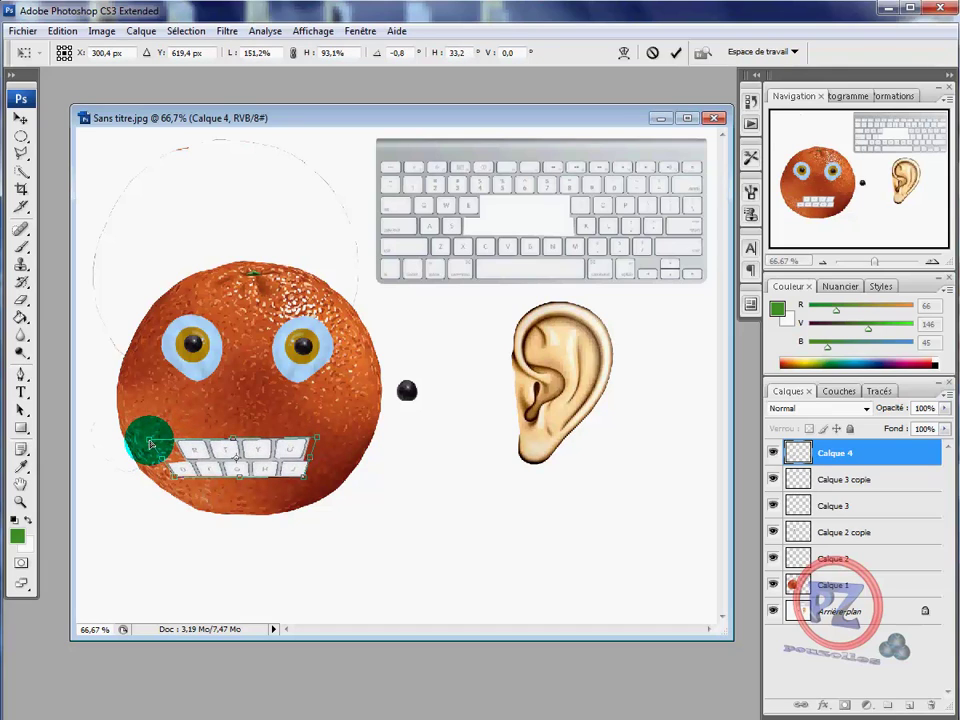
drag(240, 481, 244, 488)
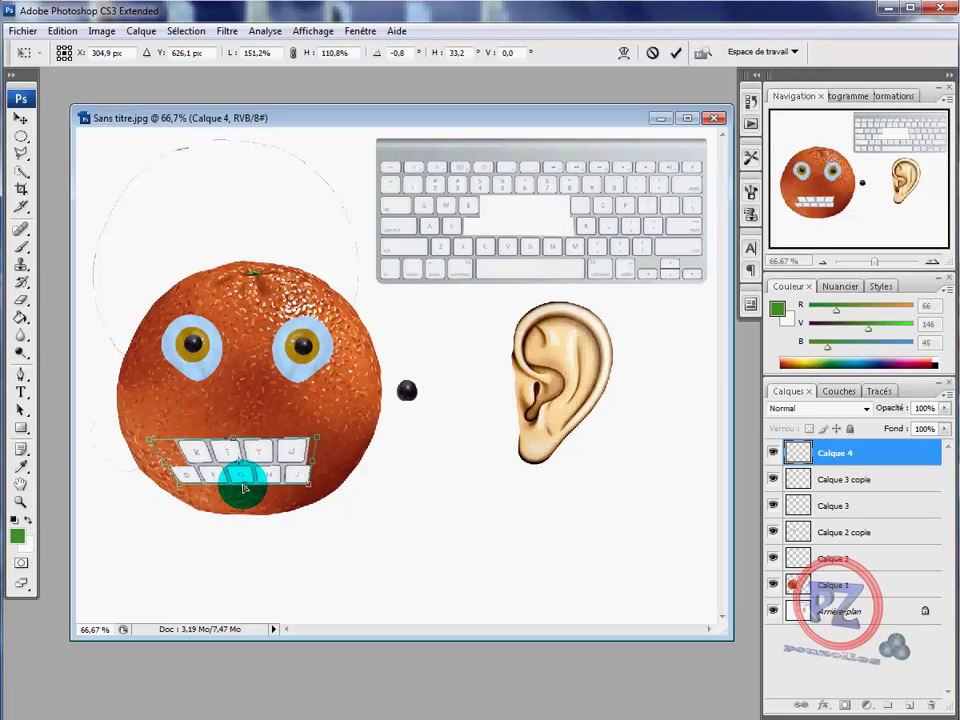
drag(244, 488, 245, 489)
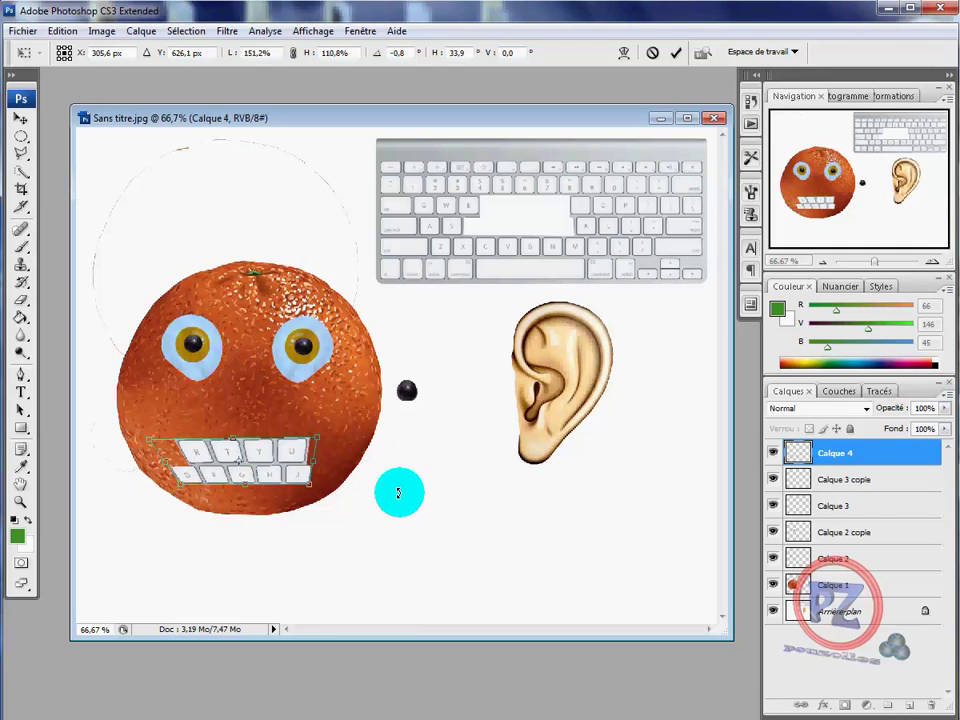
key(Return)
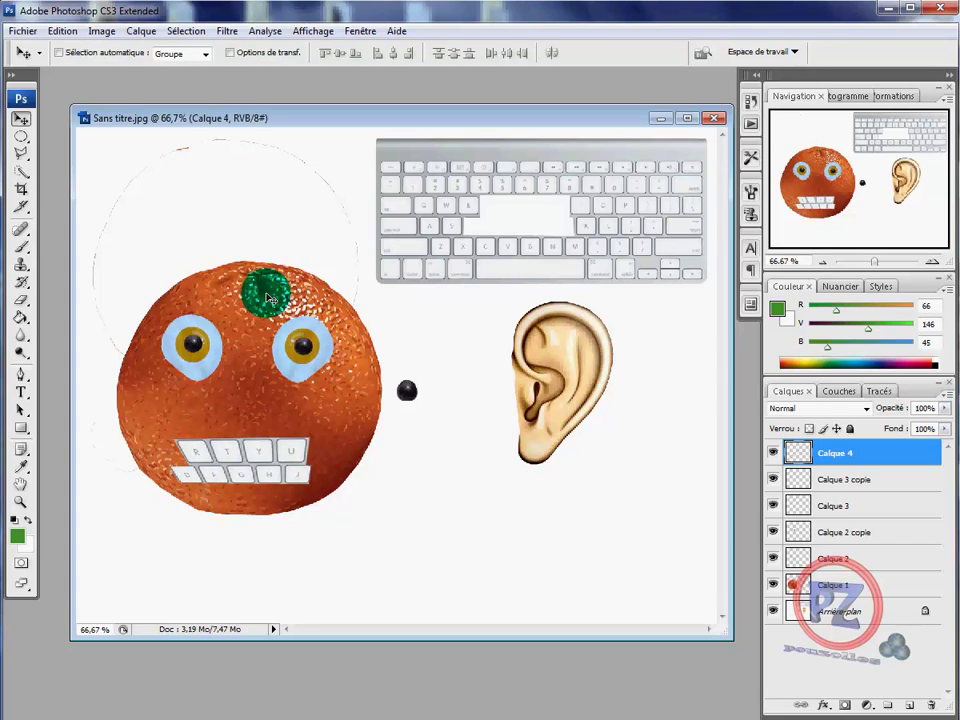
Zoom in on the ear illustration.
drag(268, 298, 256, 288)
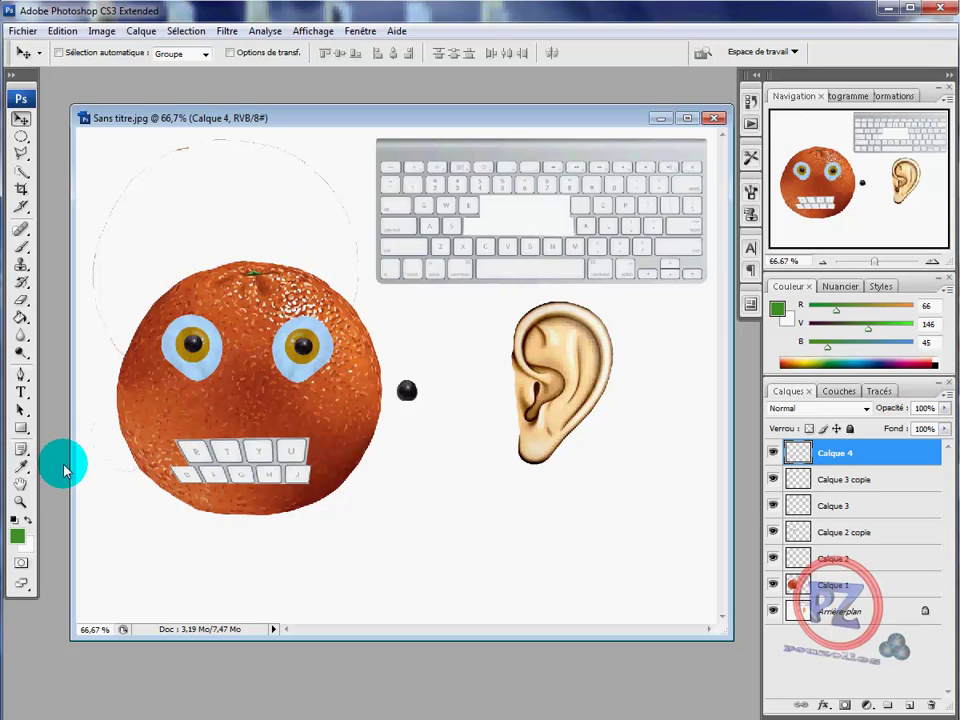
click(20, 502)
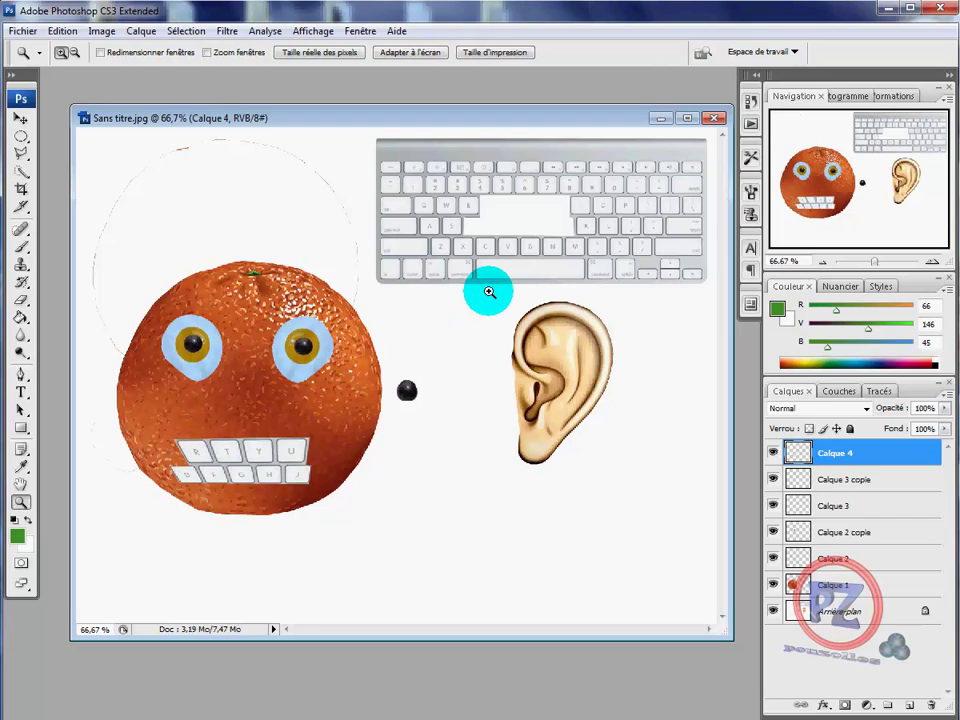
drag(489, 291, 660, 482)
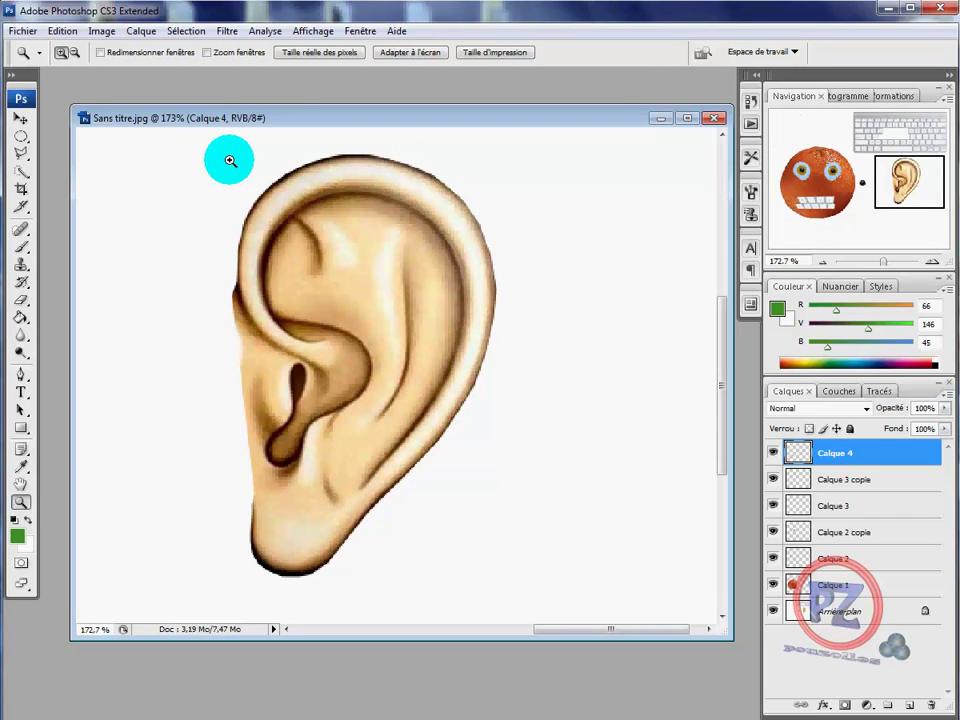
Trace part of the ear's edge with the freehand Lasso, then deselect it.
click(24, 156)
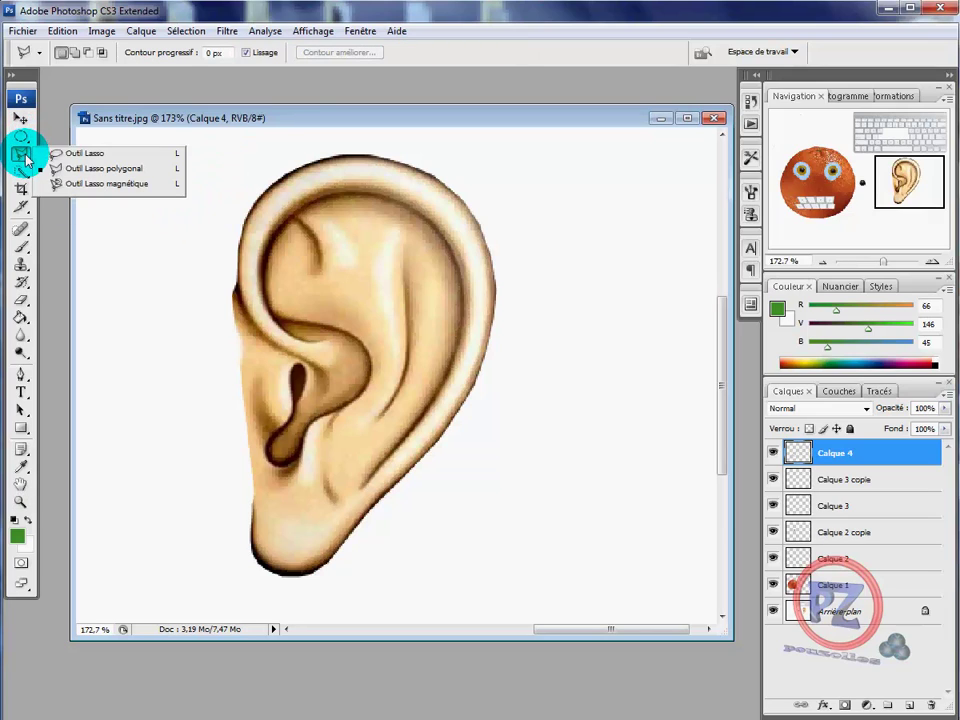
click(82, 153)
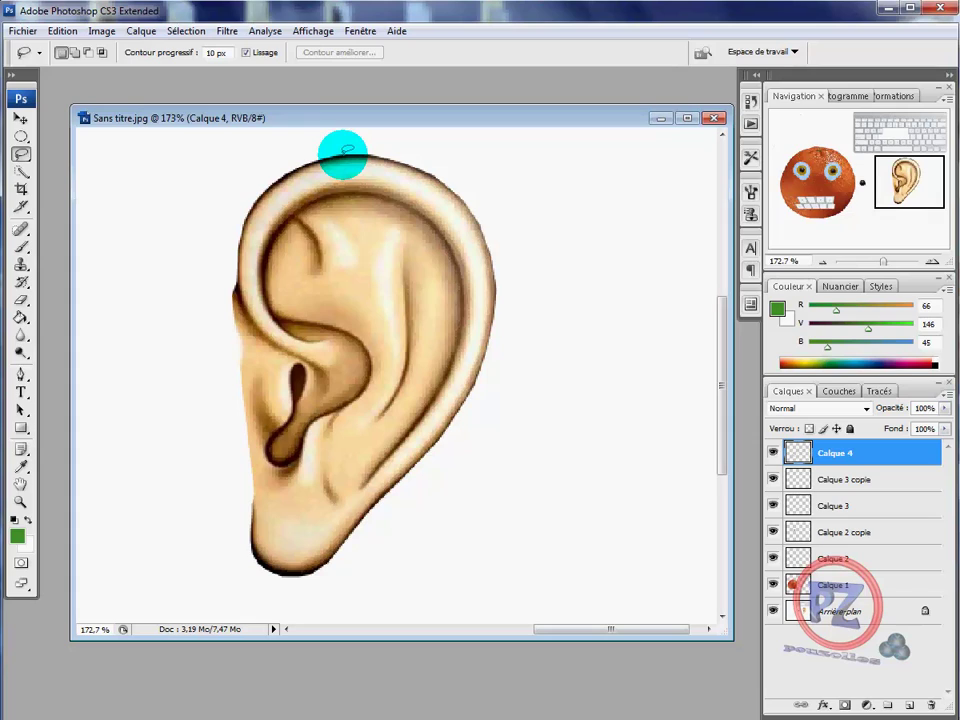
mouse_move(346, 148)
mouse_down()
mouse_move(422, 167)
mouse_move(483, 216)
mouse_up()
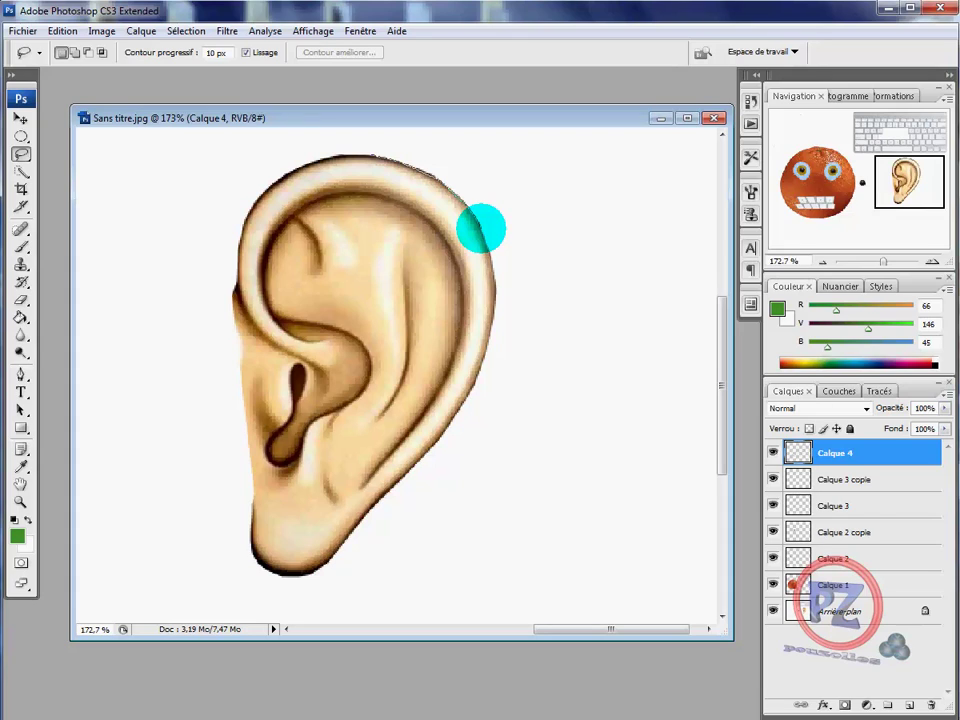
drag(483, 232, 490, 250)
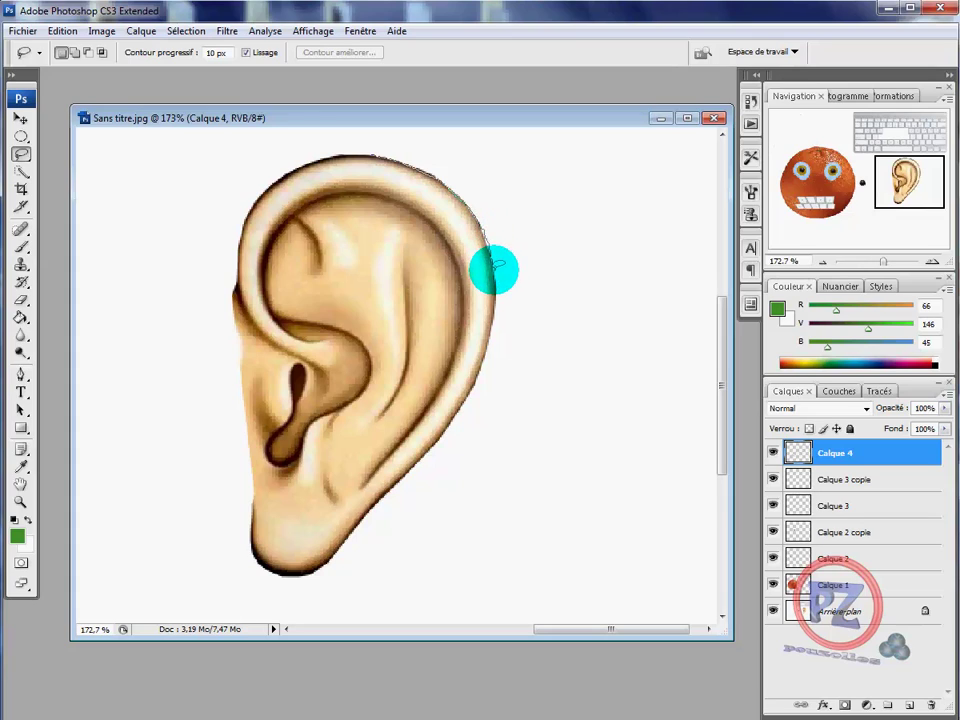
drag(497, 266, 494, 317)
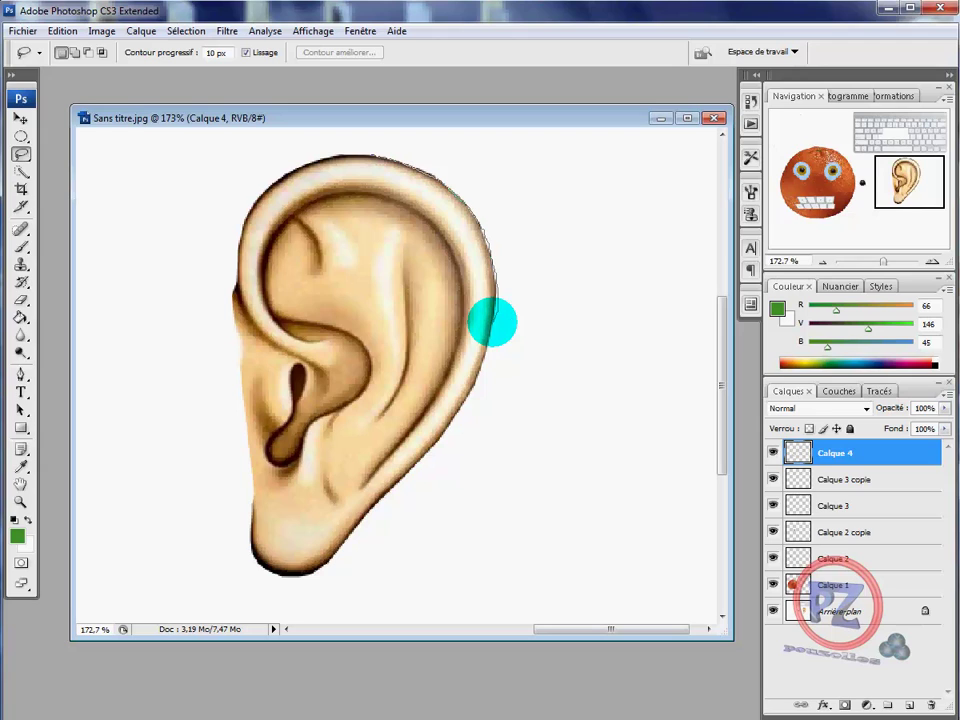
mouse_move(491, 322)
mouse_down()
mouse_move(497, 316)
mouse_move(479, 380)
mouse_up()
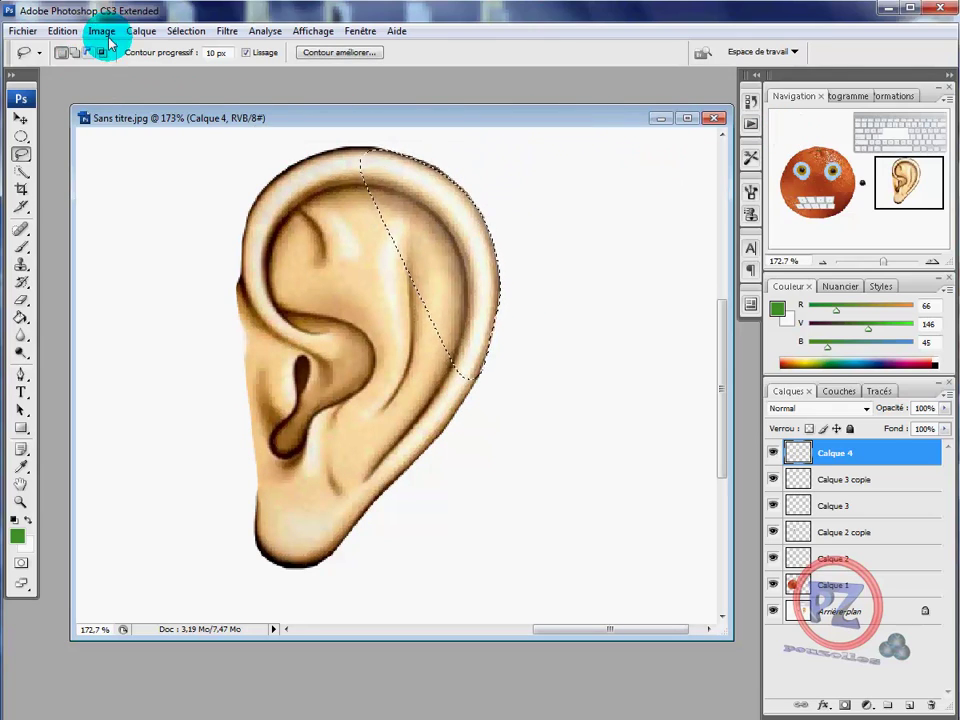
click(186, 31)
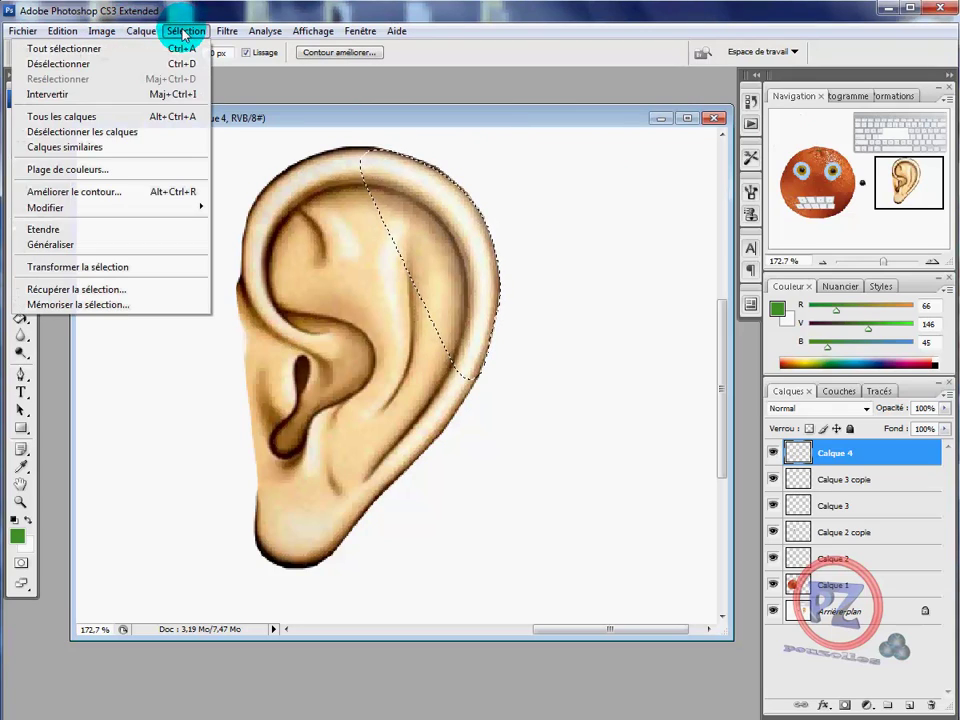
click(86, 64)
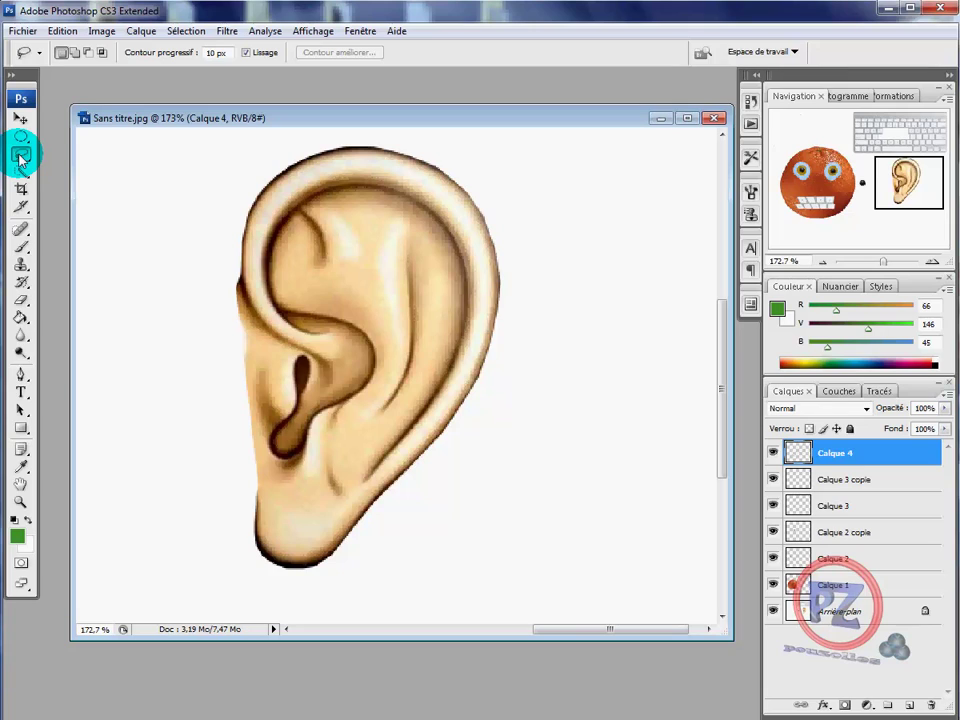
Switch to the Quick Selection tool in New Selection mode, leaving brush settings unchanged.
drag(20, 158, 85, 193)
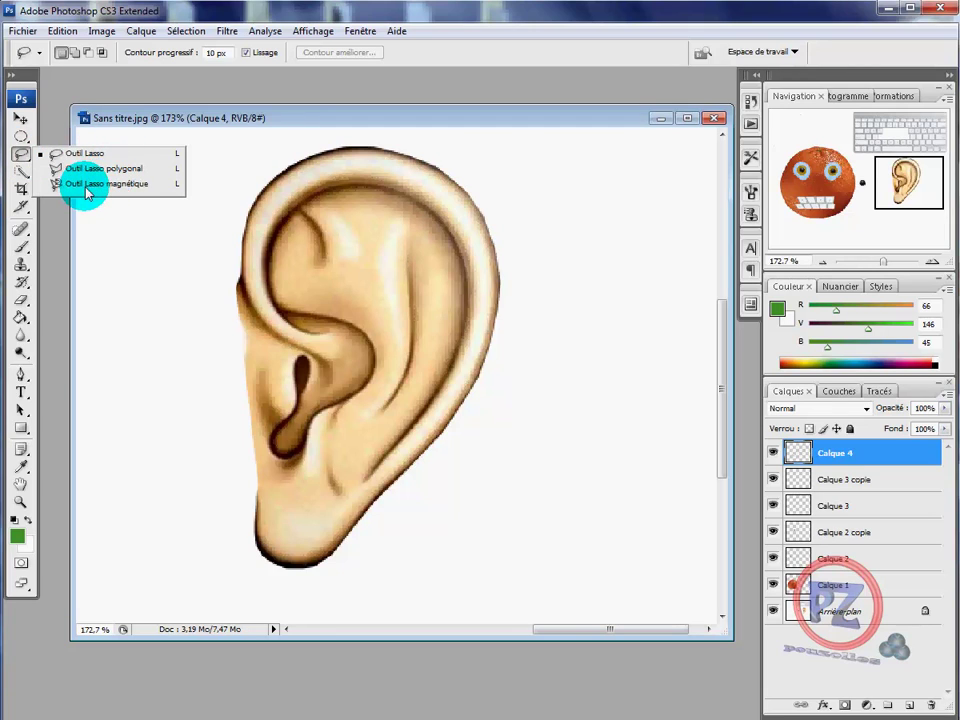
drag(85, 193, 100, 185)
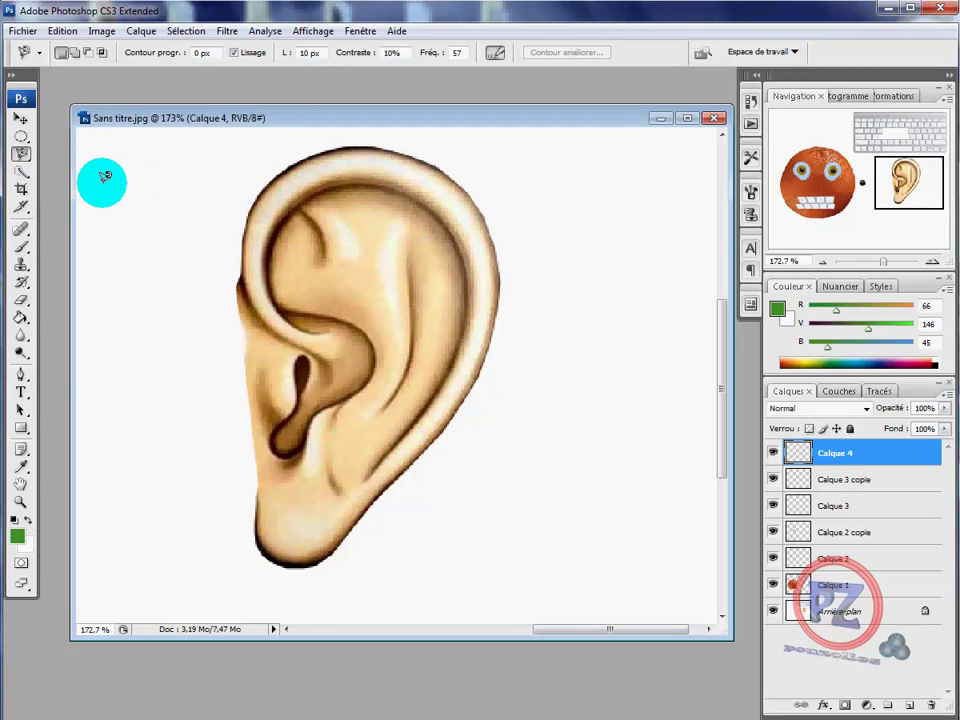
click(22, 176)
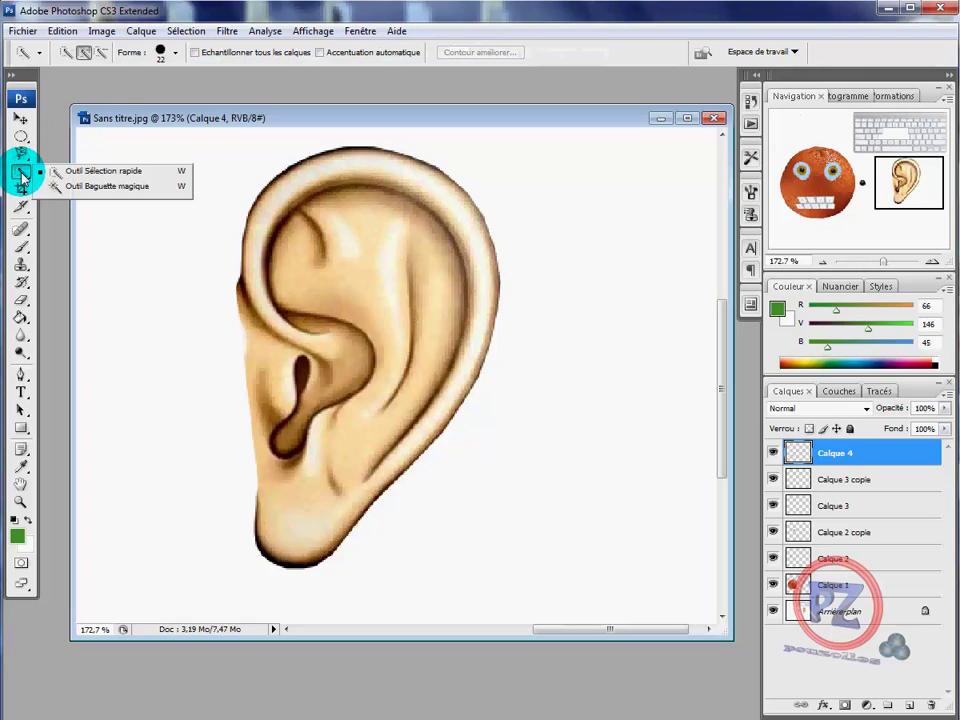
click(105, 174)
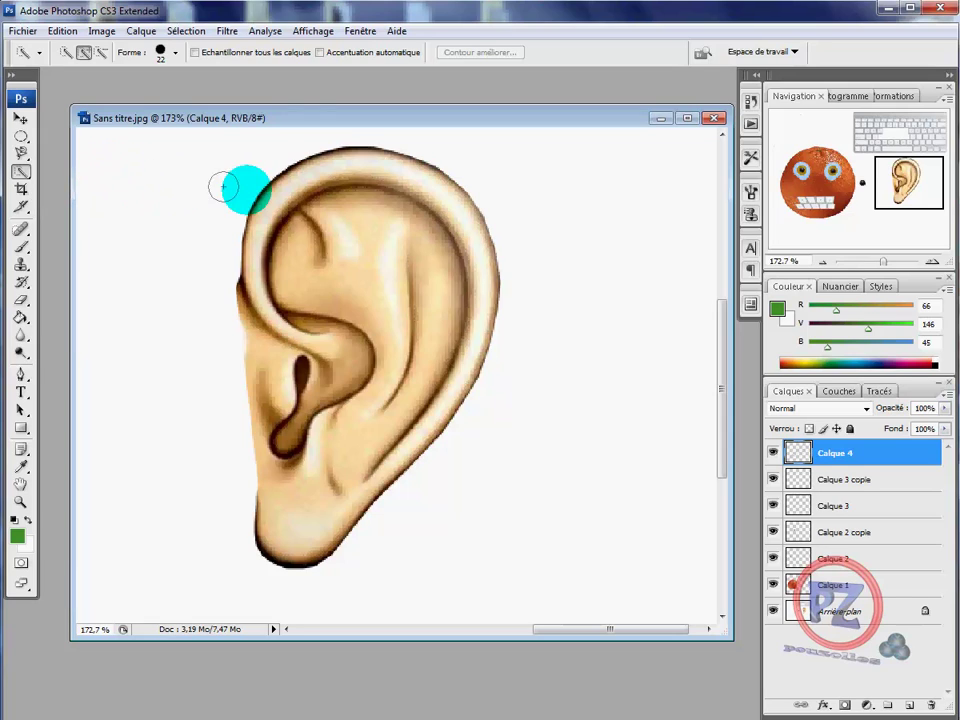
click(177, 54)
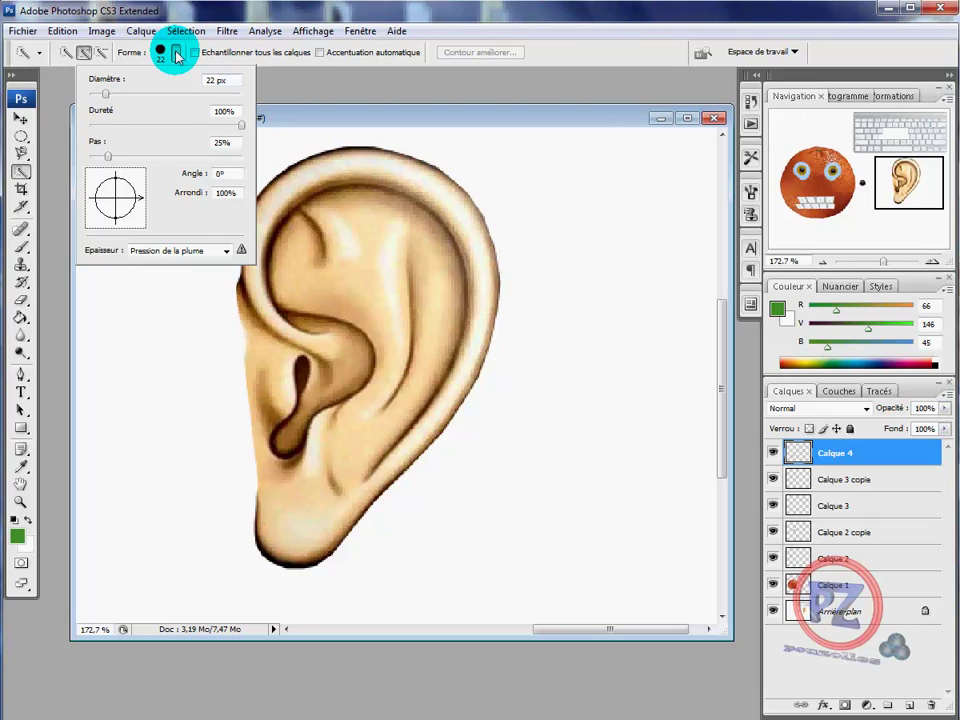
click(177, 54)
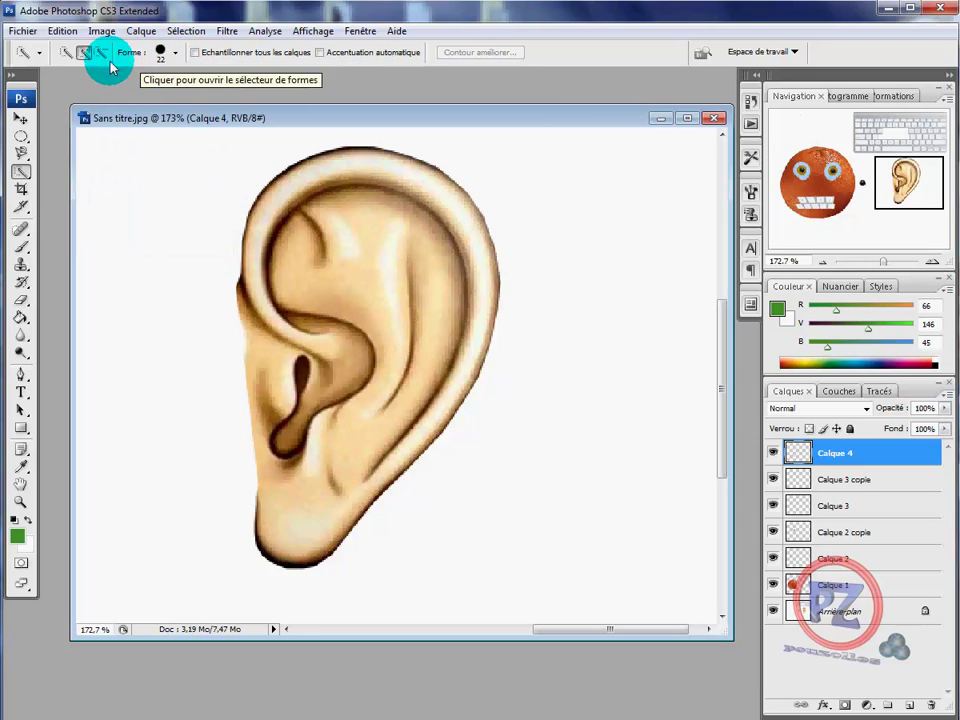
click(66, 54)
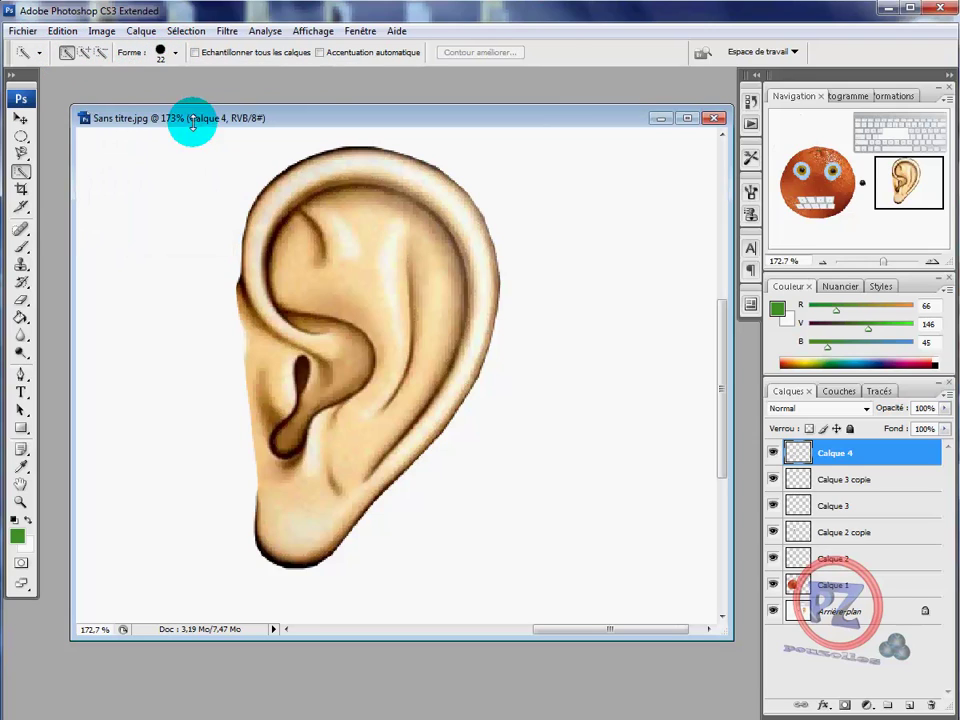
Brush a quick selection along the ear's top rim.
drag(288, 195, 331, 170)
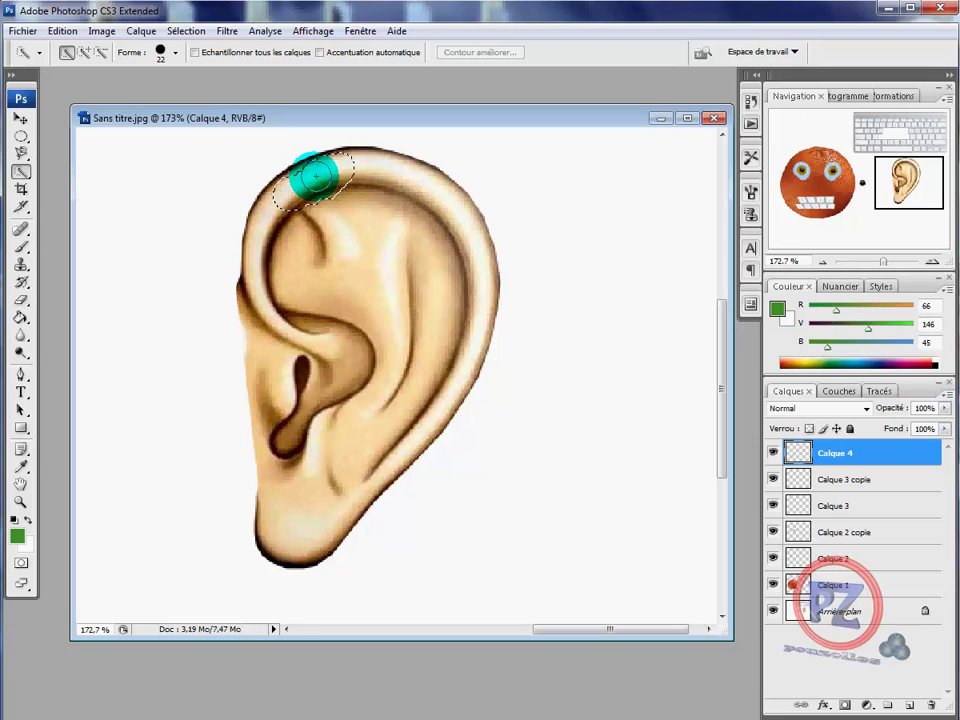
mouse_move(309, 175)
mouse_down()
mouse_move(378, 165)
mouse_move(443, 190)
mouse_move(479, 248)
mouse_move(477, 320)
mouse_move(462, 364)
mouse_up()
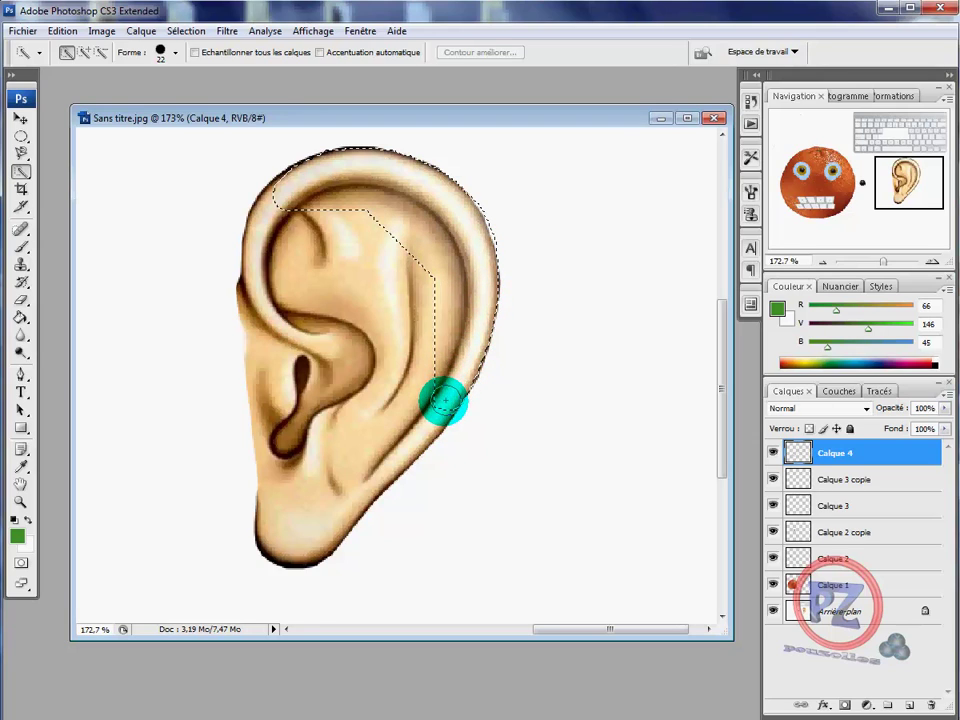
mouse_move(404, 447)
mouse_down()
mouse_move(385, 462)
mouse_move(401, 381)
mouse_up()
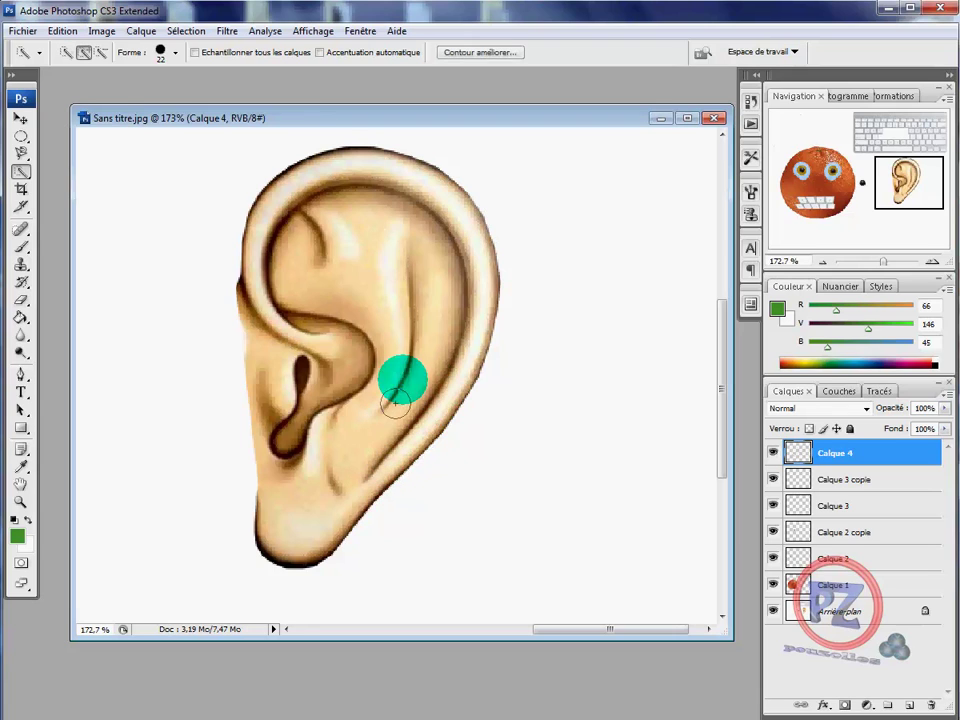
Zoom out, deselect everything, and marquee-zoom so the orange face fills the view.
click(823, 263)
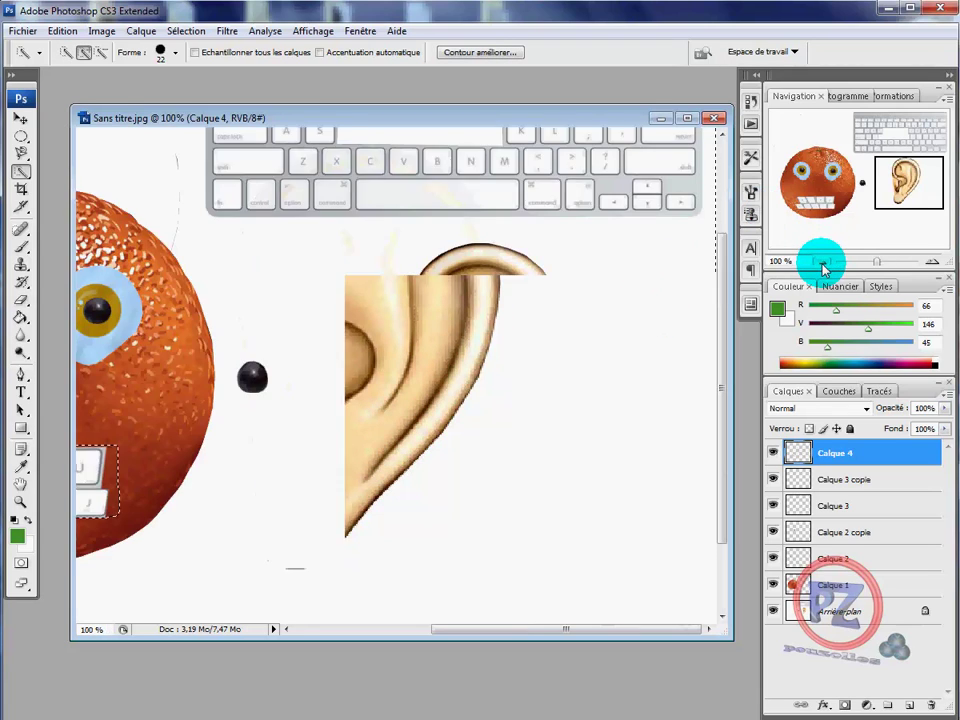
click(823, 263)
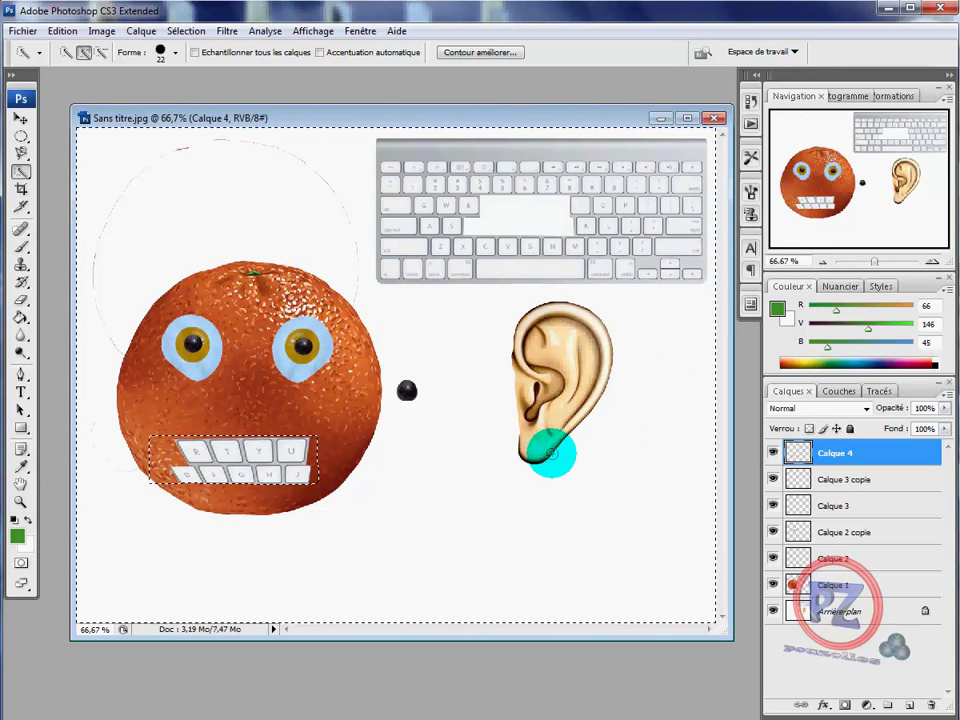
click(186, 31)
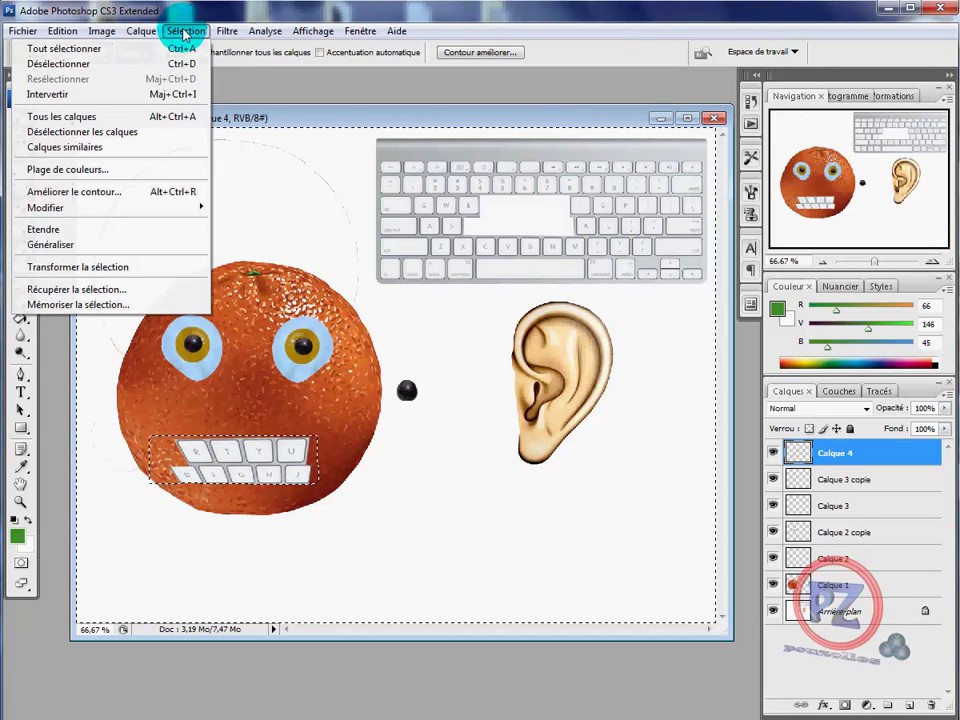
click(92, 64)
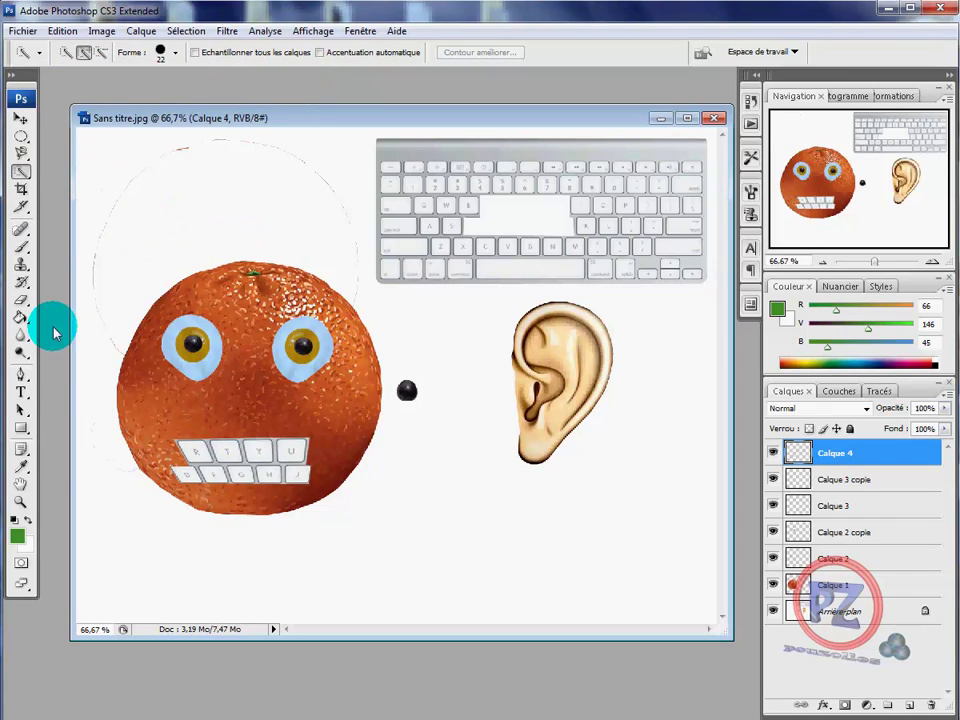
click(20, 502)
drag(115, 247, 396, 528)
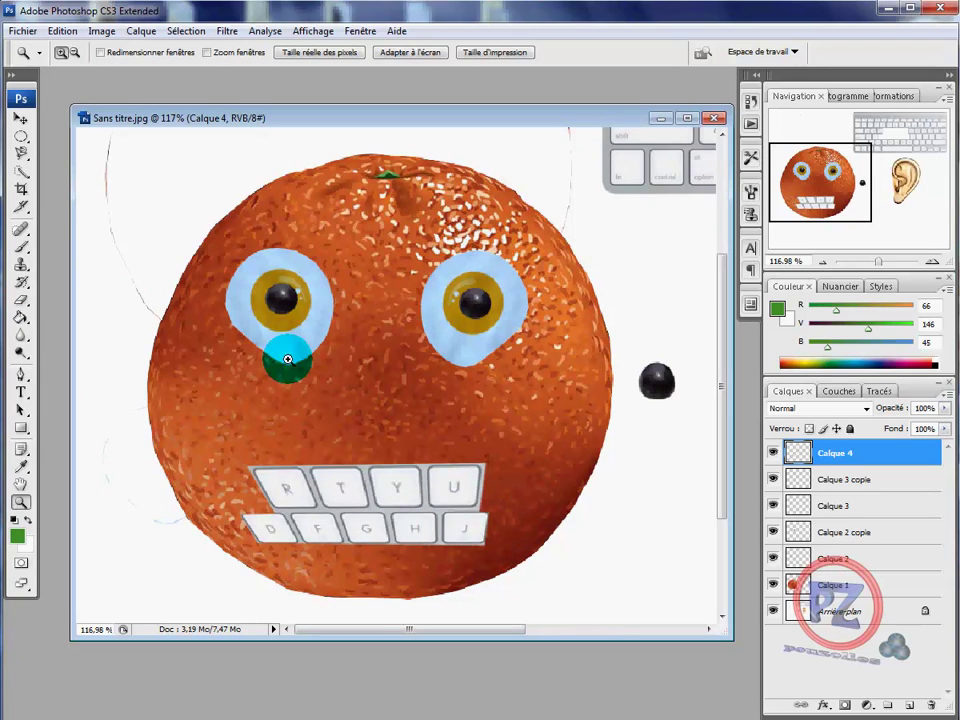
click(21, 172)
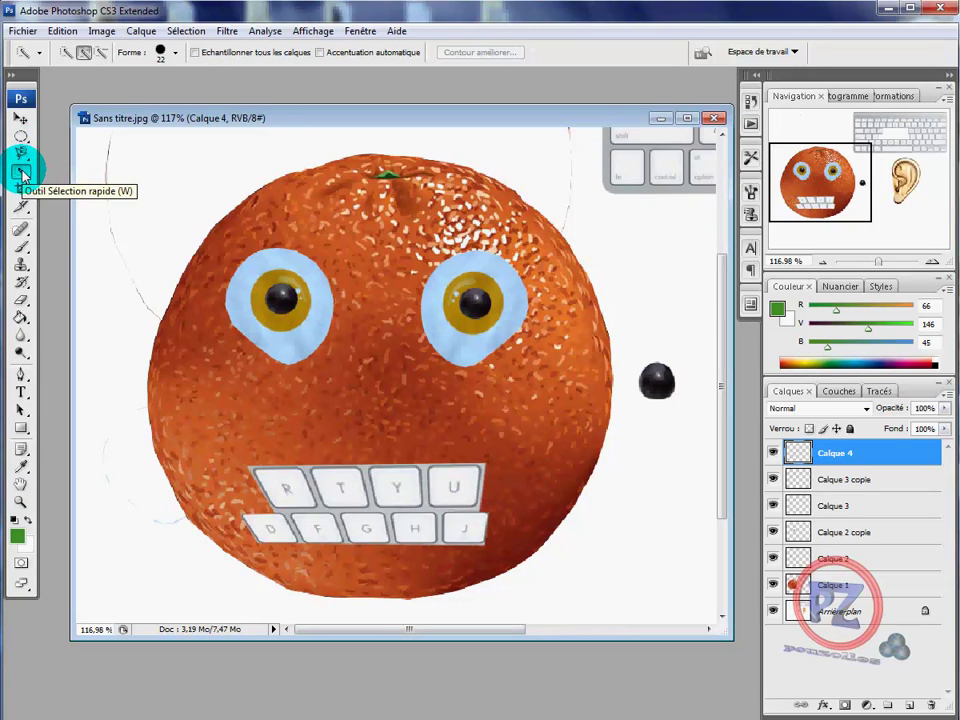
click(22, 174)
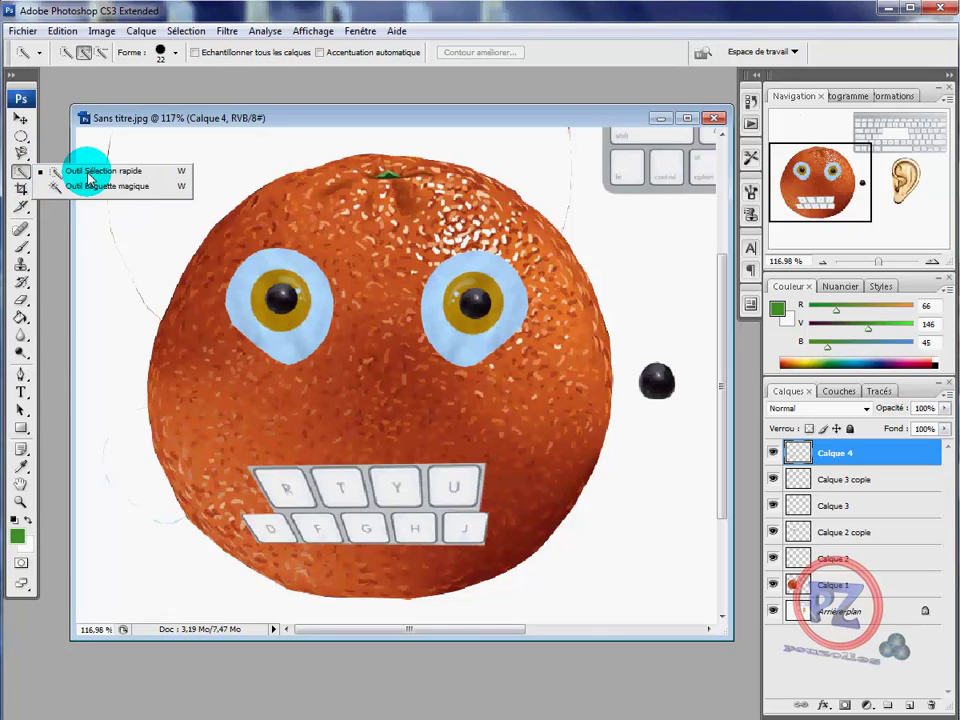
click(137, 180)
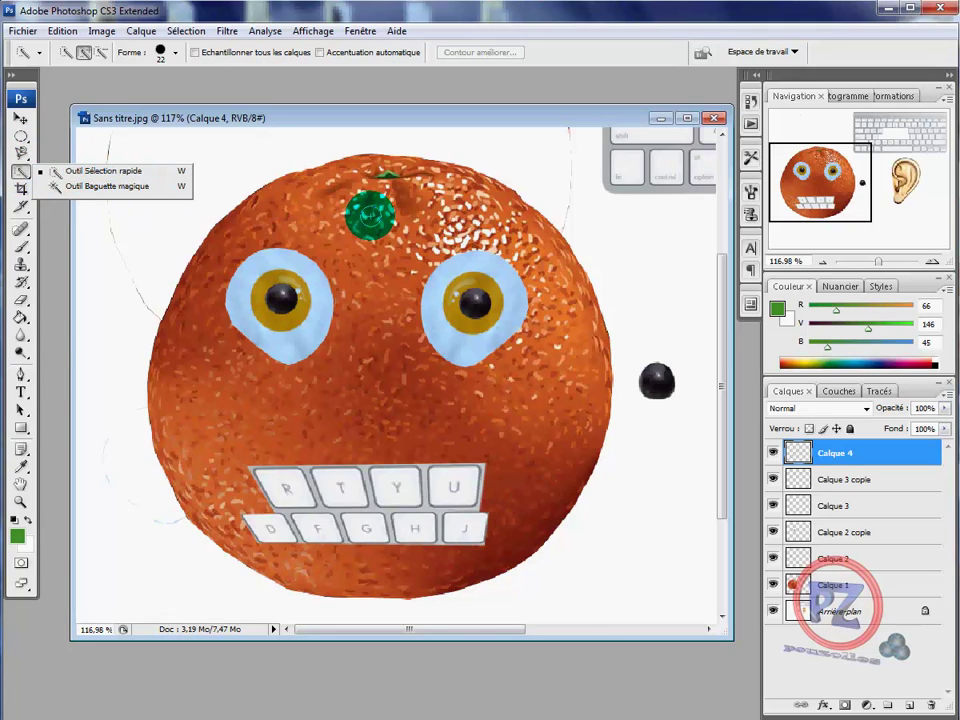
drag(369, 213, 313, 203)
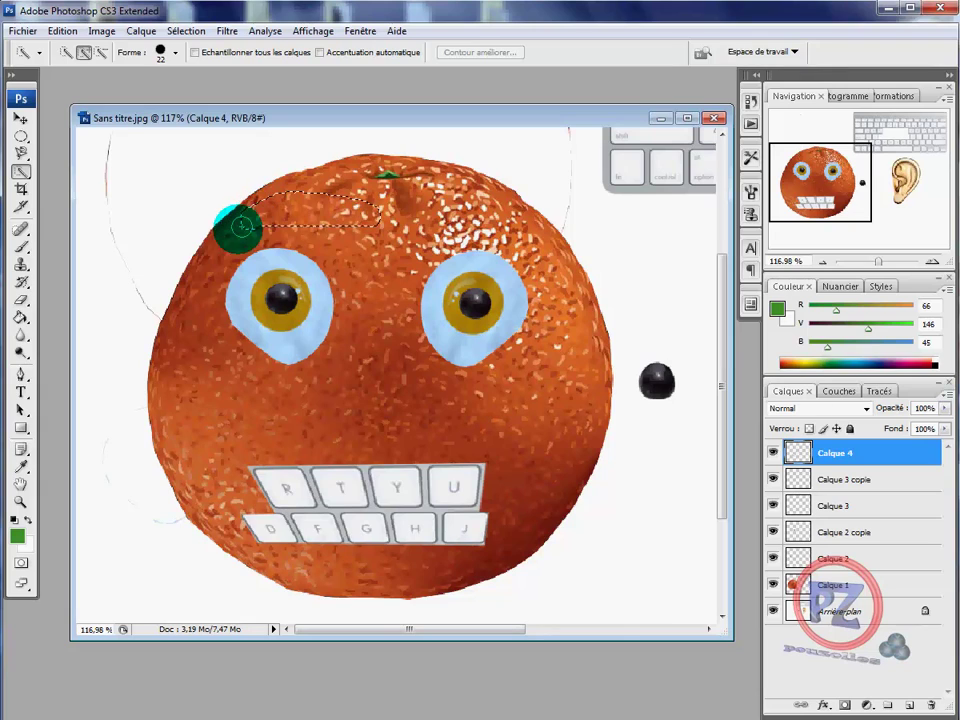
mouse_move(240, 227)
mouse_down()
mouse_move(208, 266)
mouse_move(212, 254)
mouse_up()
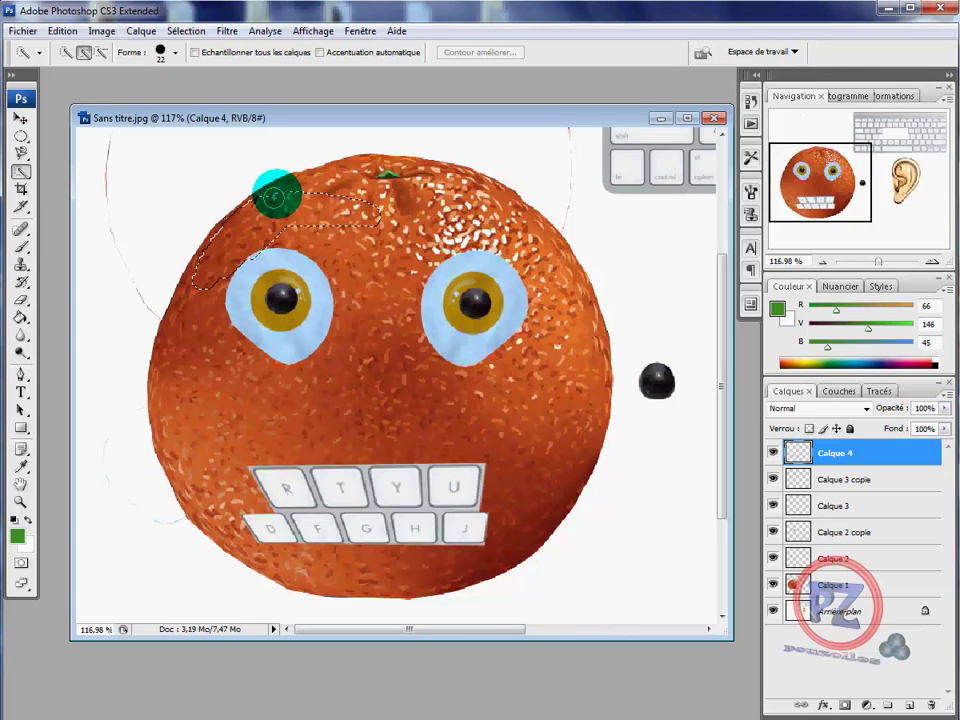
mouse_move(275, 196)
mouse_down()
mouse_move(321, 171)
mouse_move(407, 156)
mouse_move(503, 208)
mouse_up()
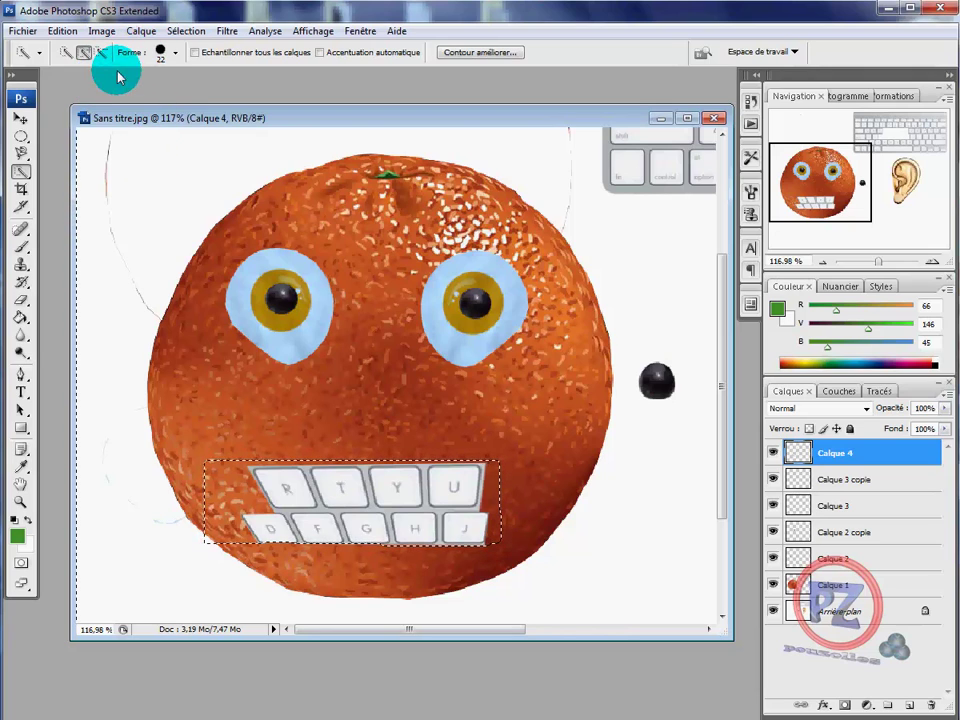
click(185, 30)
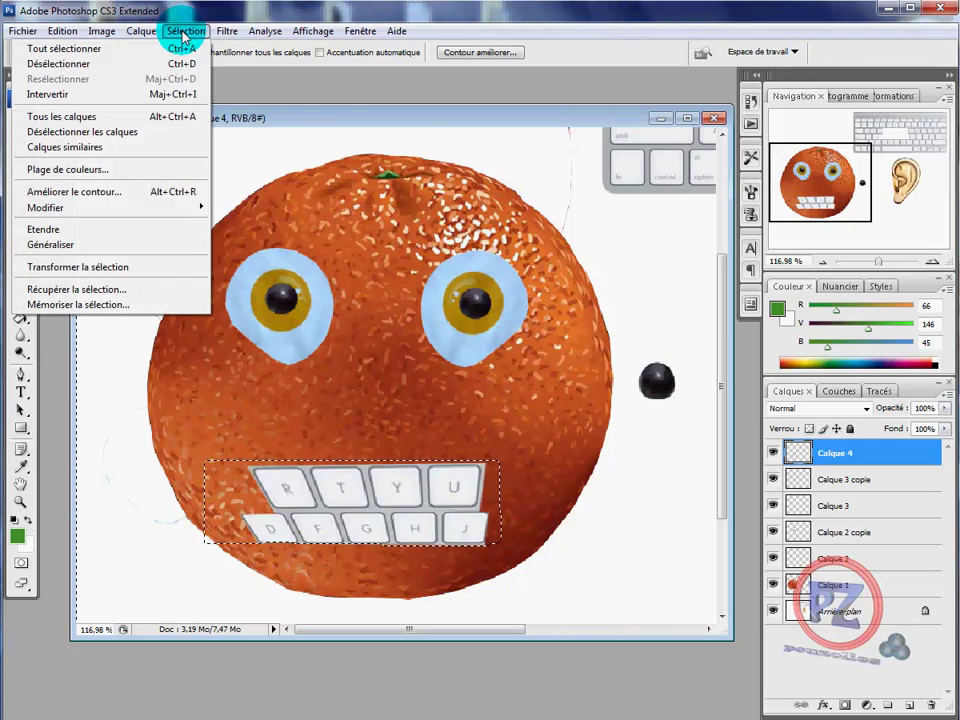
click(106, 62)
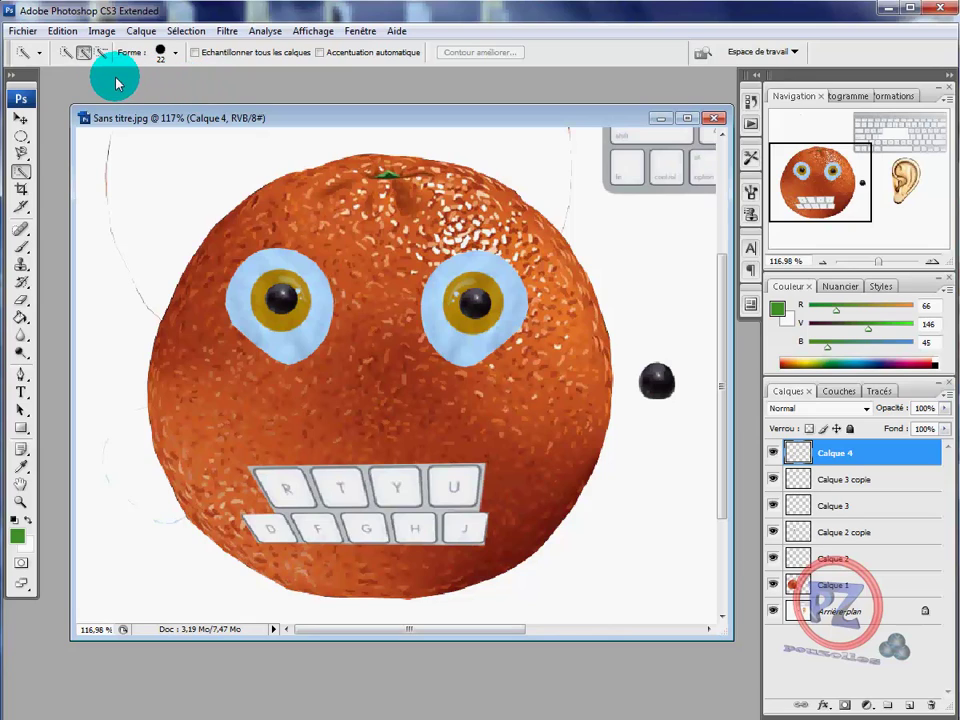
Trace and close the ear's outline with the Magnetic Lasso, then zoom out to 66.67%.
click(22, 156)
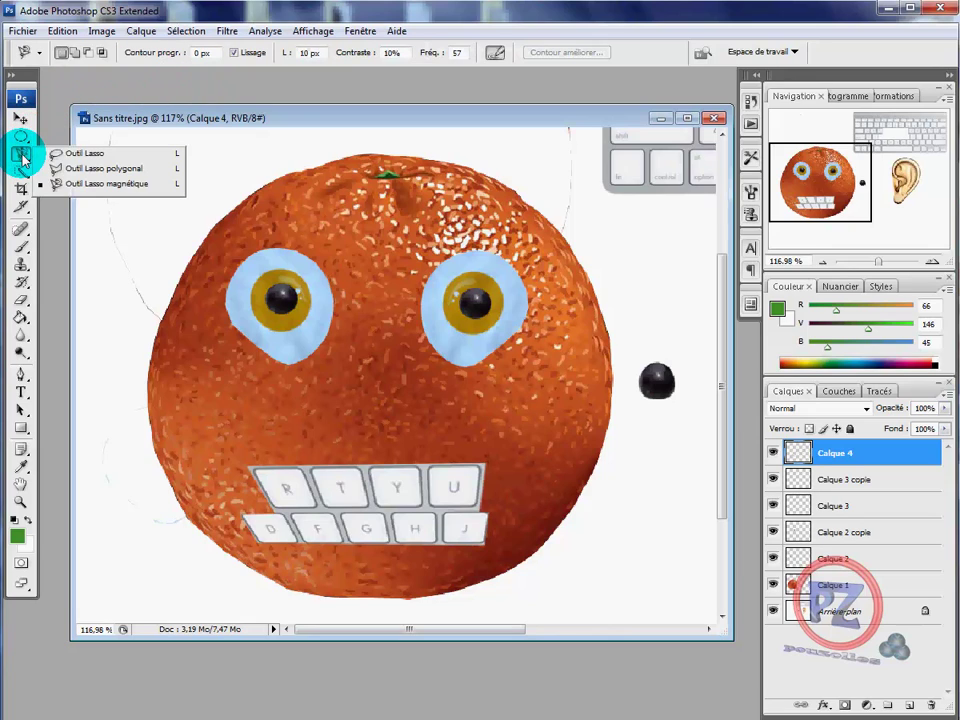
click(76, 186)
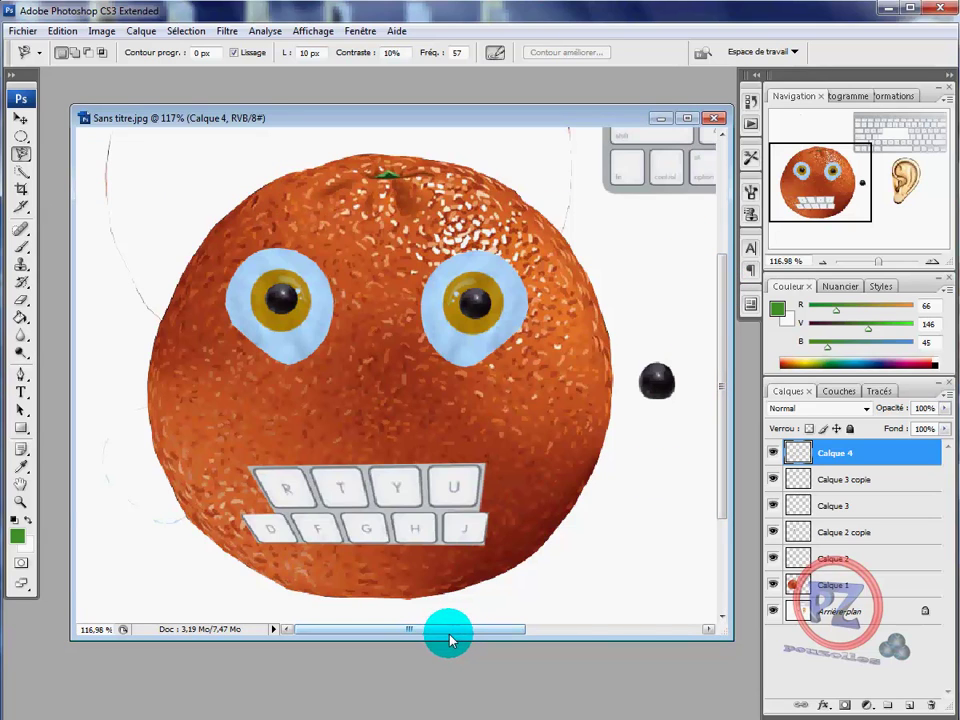
drag(448, 636, 621, 629)
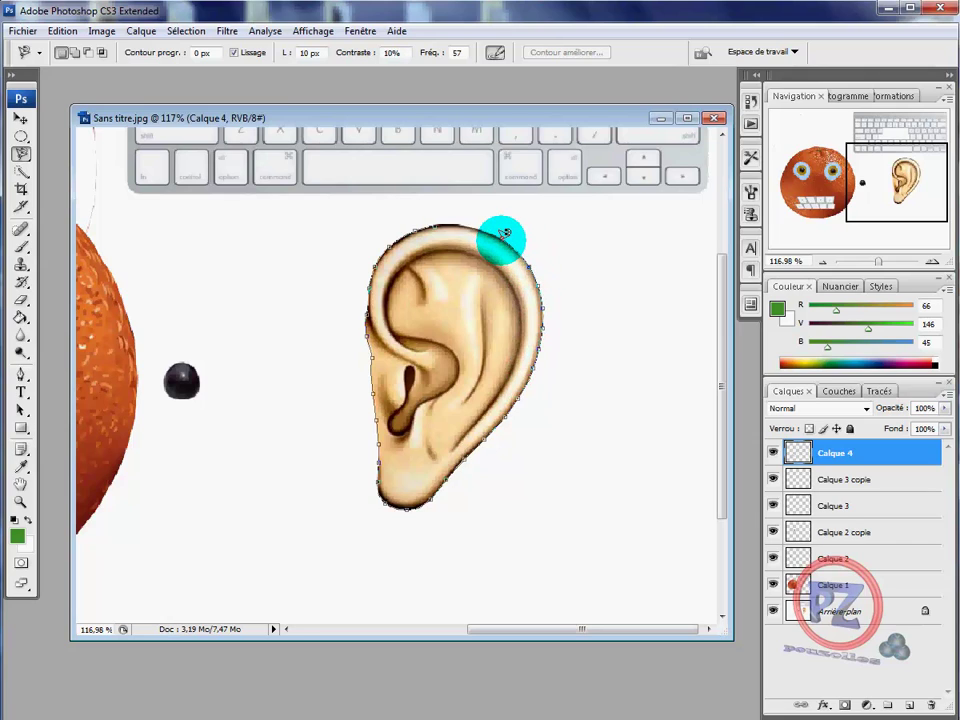
click(434, 228)
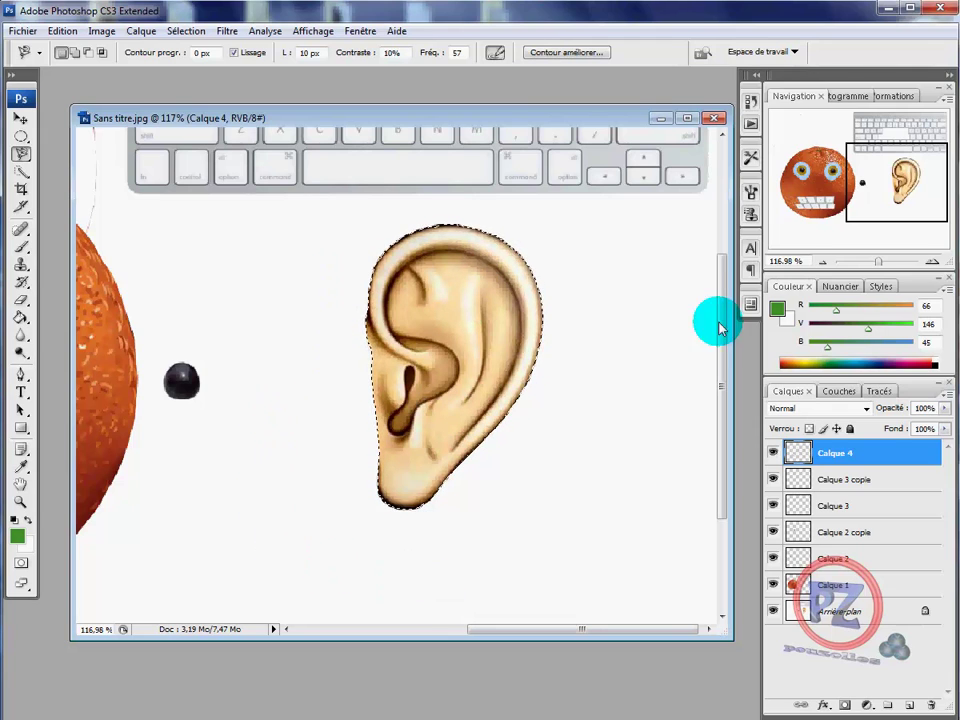
click(823, 266)
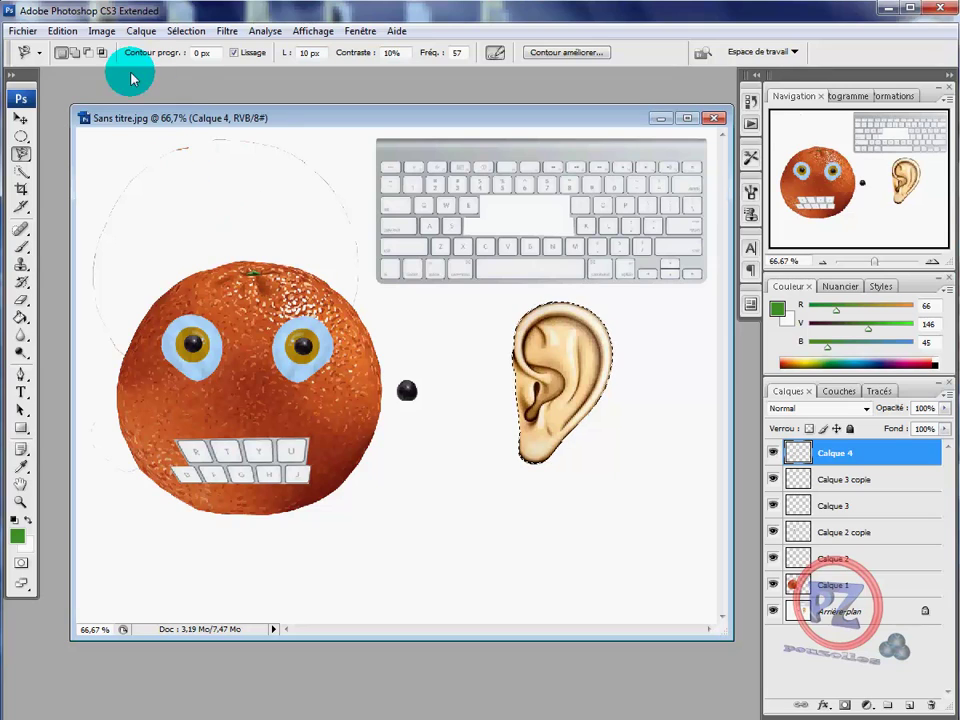
Copy the outlined ear from the Arrière-plan layer after dismissing an empty-selection error.
click(62, 31)
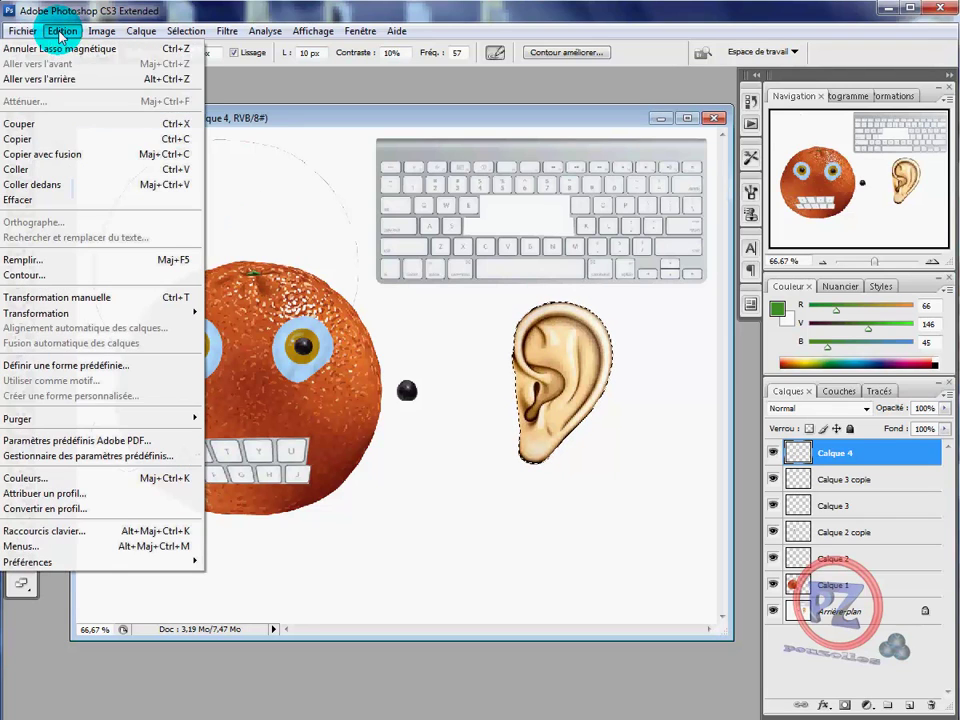
click(31, 141)
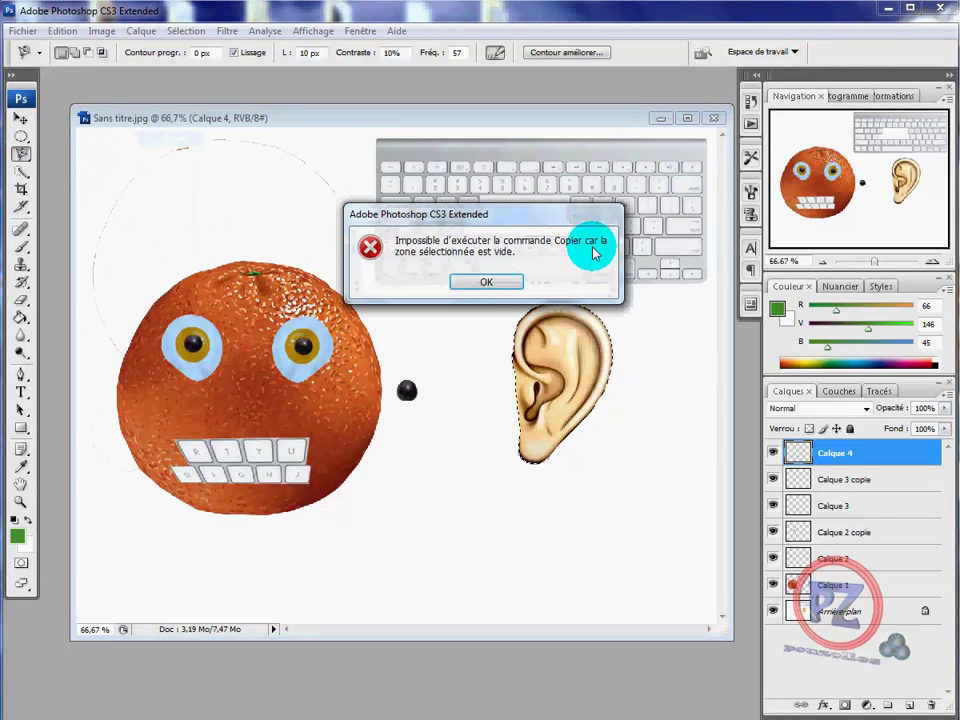
click(497, 281)
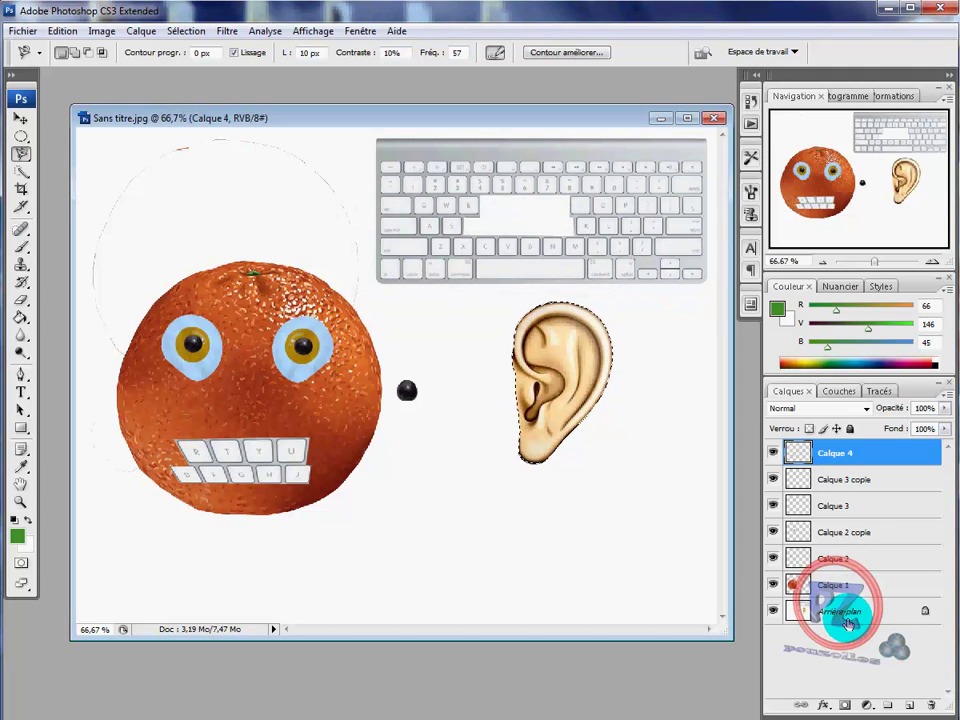
click(846, 612)
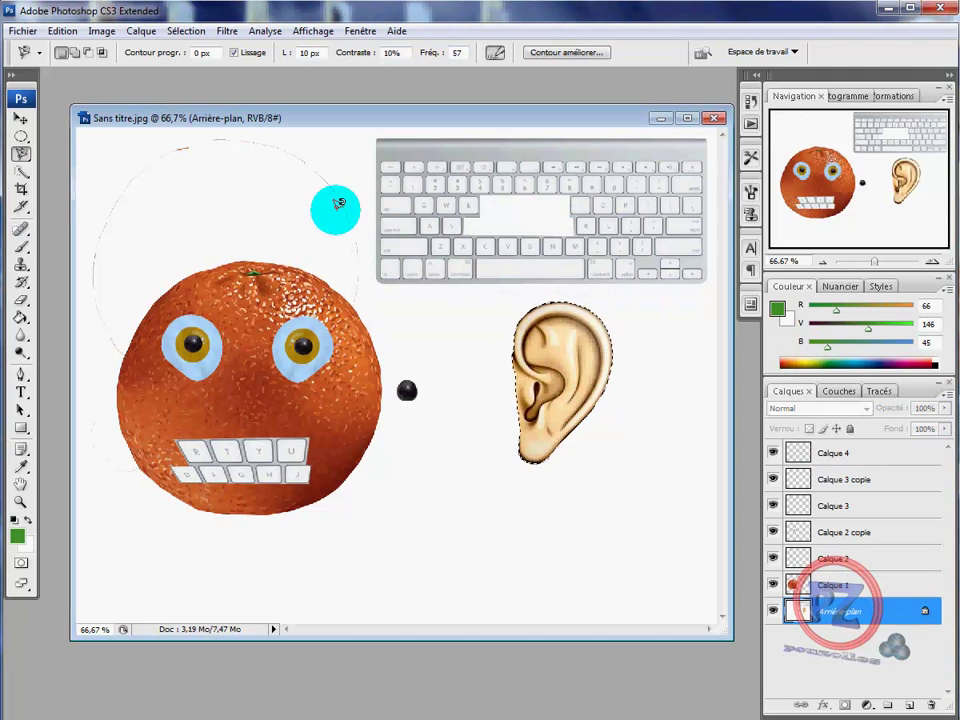
click(62, 31)
click(17, 142)
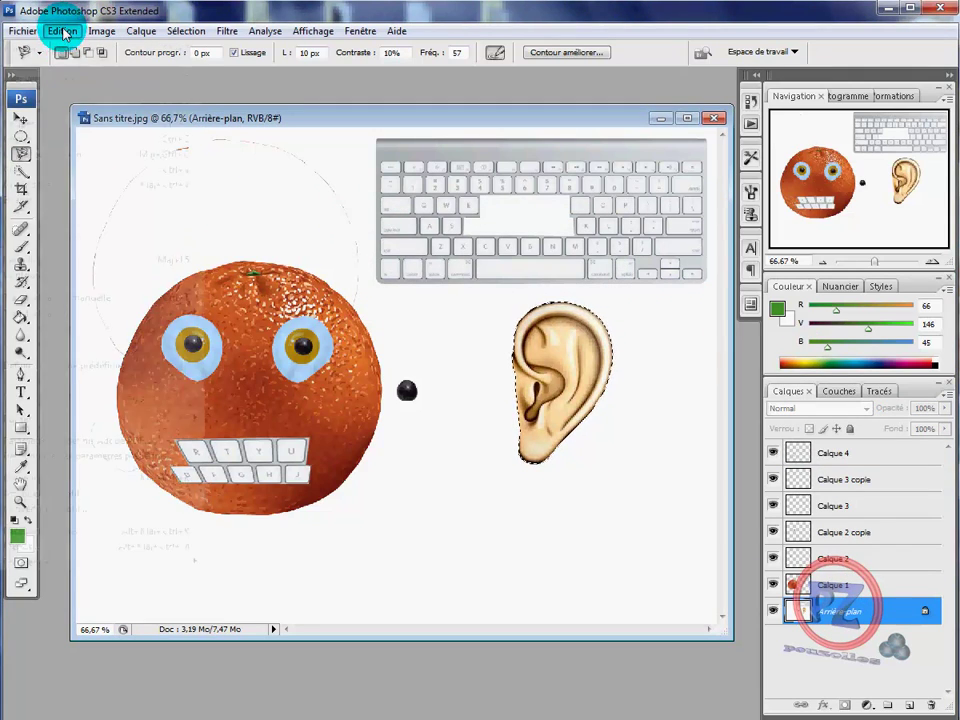
Paste the ear onto new layer Calque 5 and place it against the orange's right side.
click(62, 31)
click(56, 172)
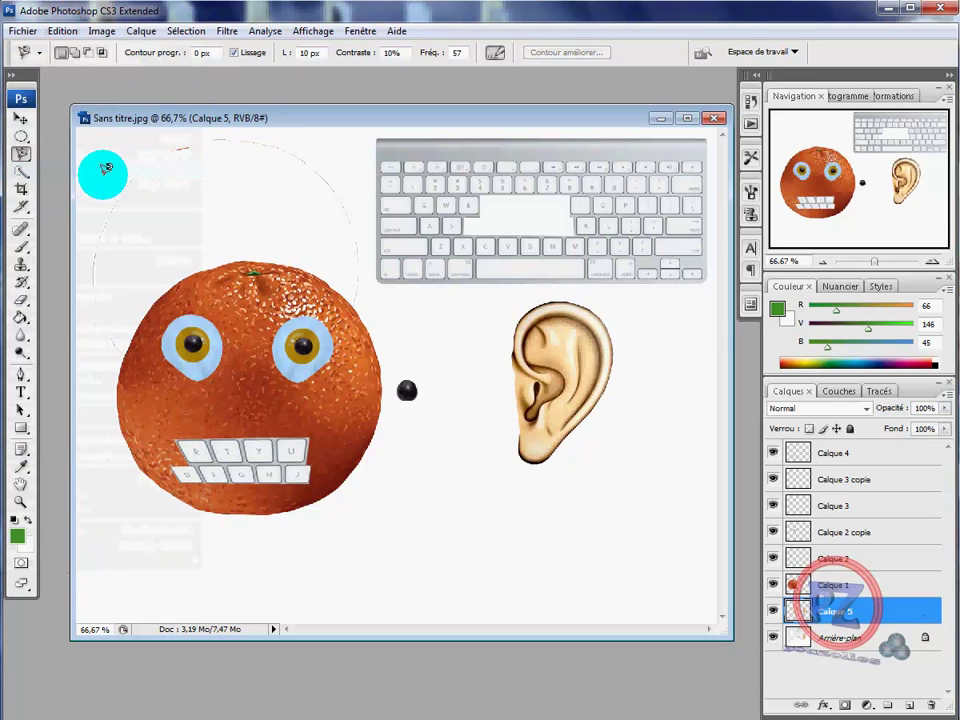
click(20, 118)
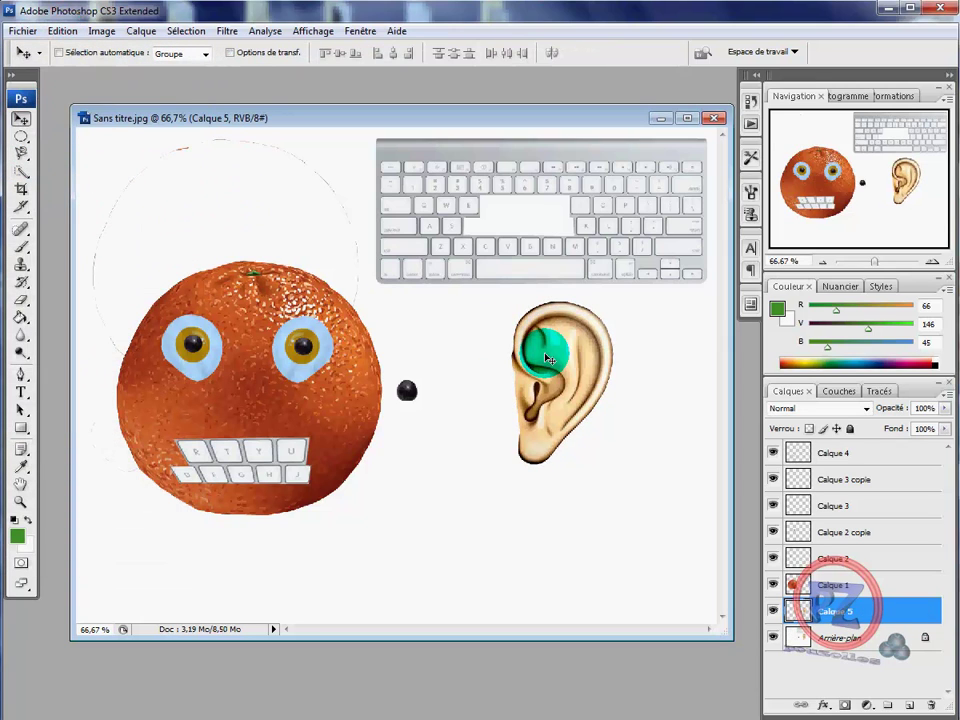
mouse_move(535, 375)
mouse_down()
mouse_move(400, 375)
mouse_move(386, 357)
mouse_up()
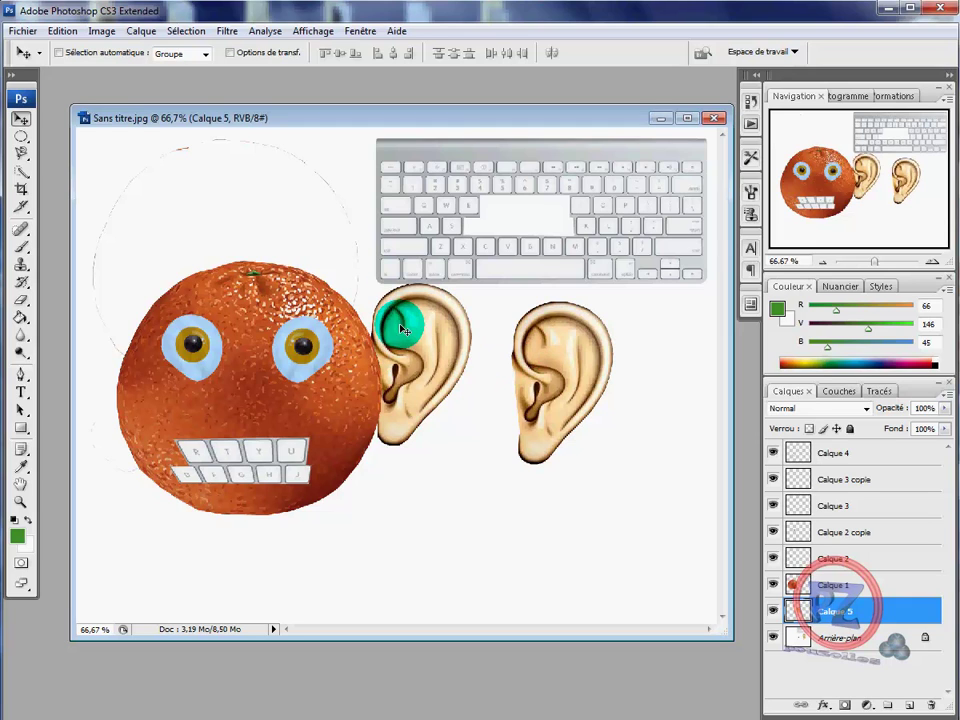
Paste a second ear copy as Calque 6 and drag it behind the orange toward the left.
click(62, 31)
click(47, 170)
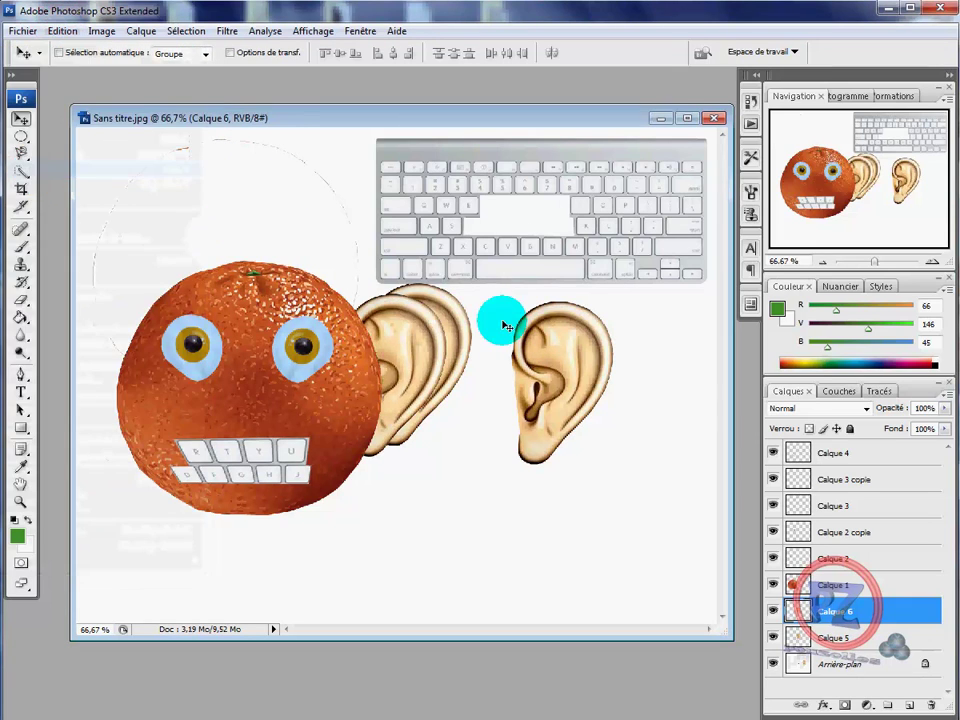
drag(507, 327, 480, 352)
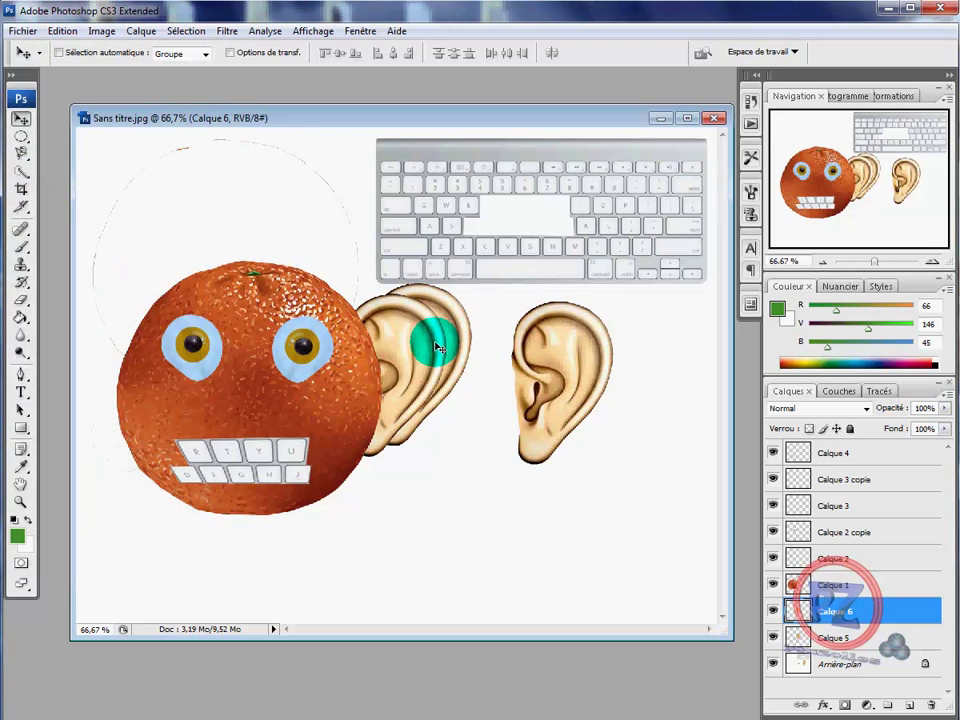
mouse_move(436, 346)
mouse_down()
mouse_move(222, 383)
mouse_move(165, 355)
mouse_up()
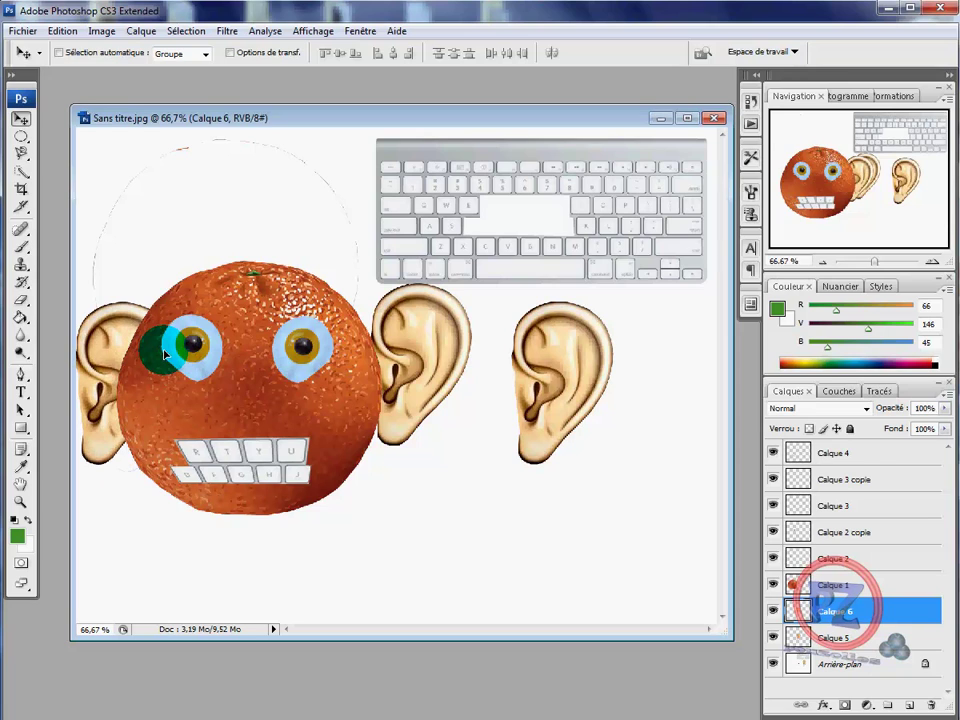
Flip the second ear horizontally and position it against the orange's left side.
click(63, 31)
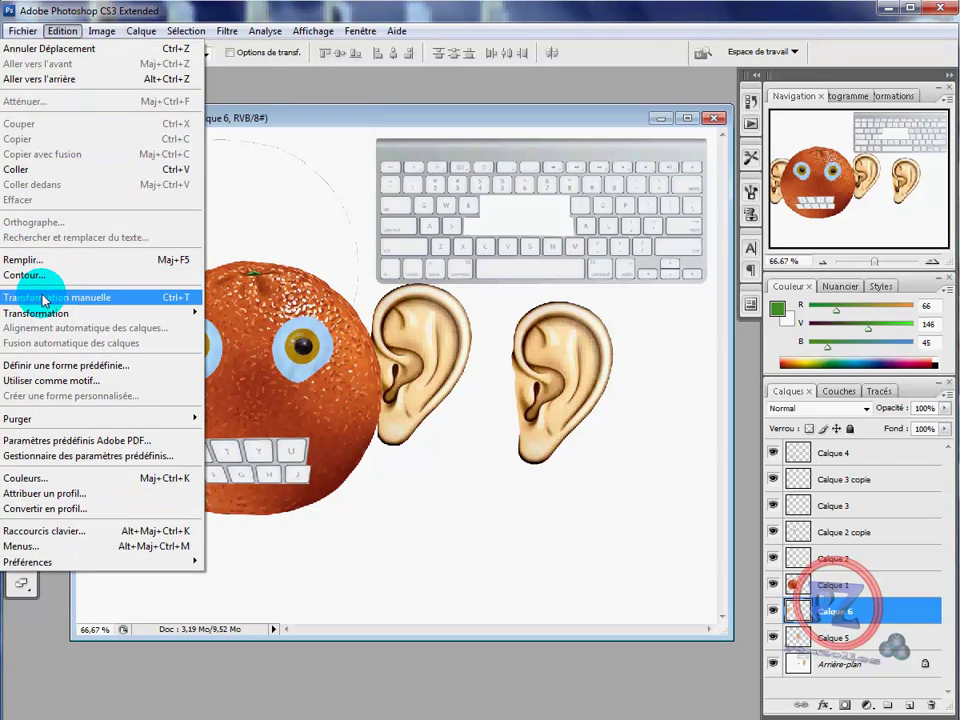
mouse_move(36, 313)
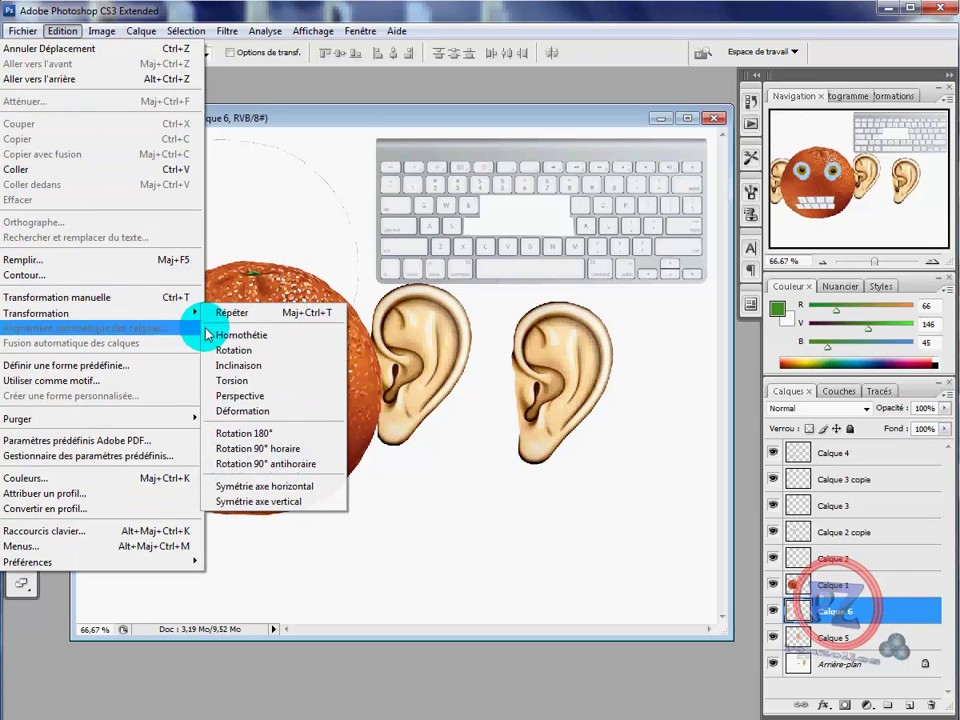
click(279, 489)
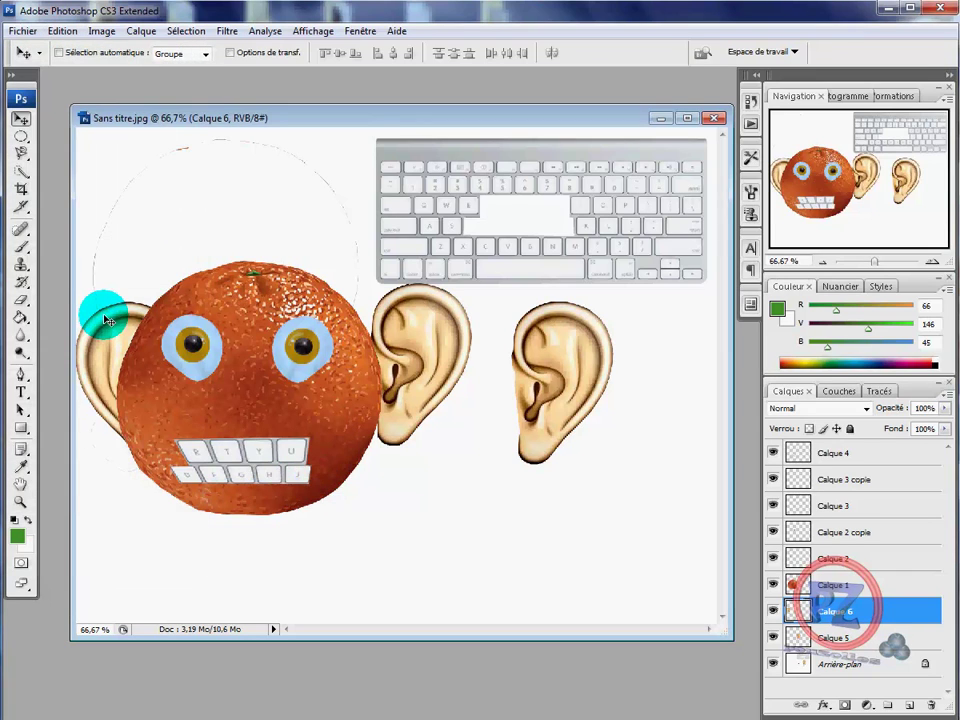
mouse_move(98, 316)
mouse_down()
mouse_move(61, 295)
mouse_move(85, 300)
mouse_up()
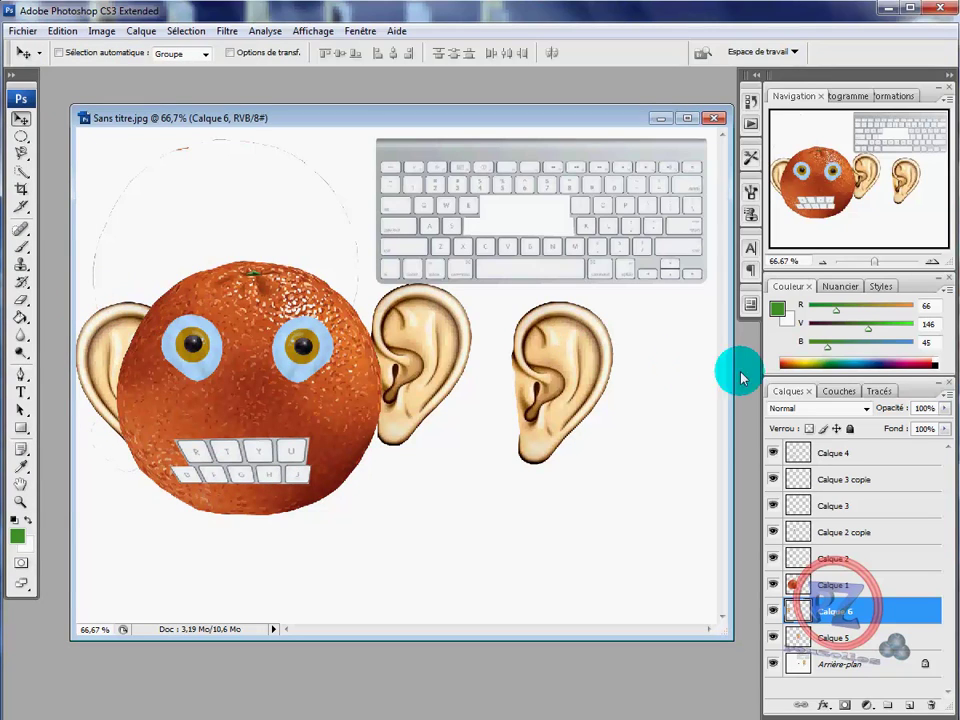
click(847, 638)
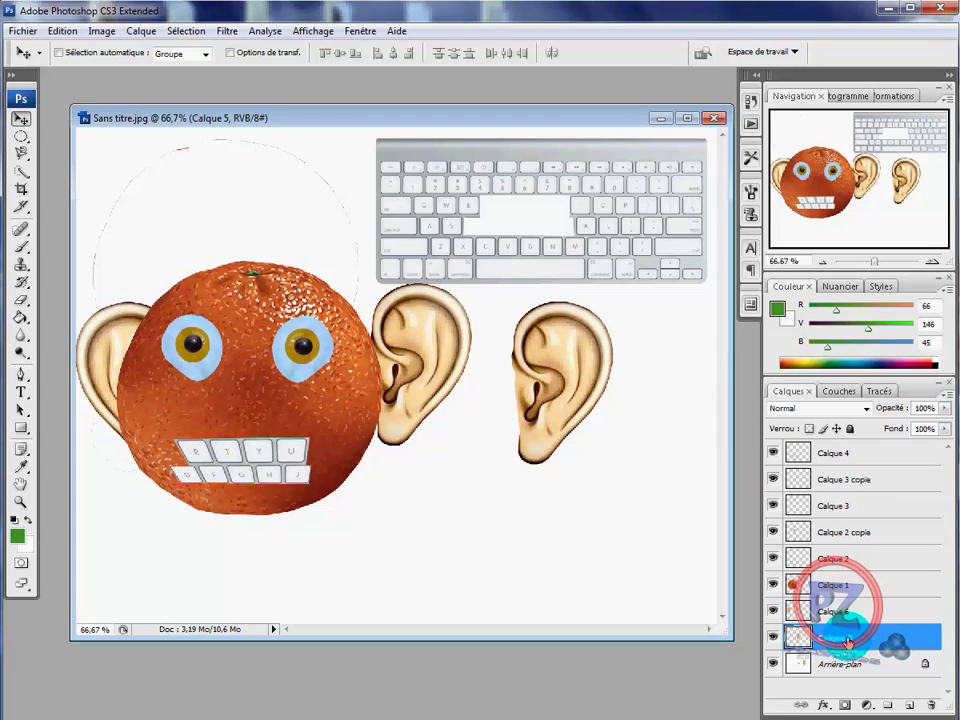
Select Calque 4 through Calque 5 and shift the whole face and right ear to the right.
shift+click(868, 455)
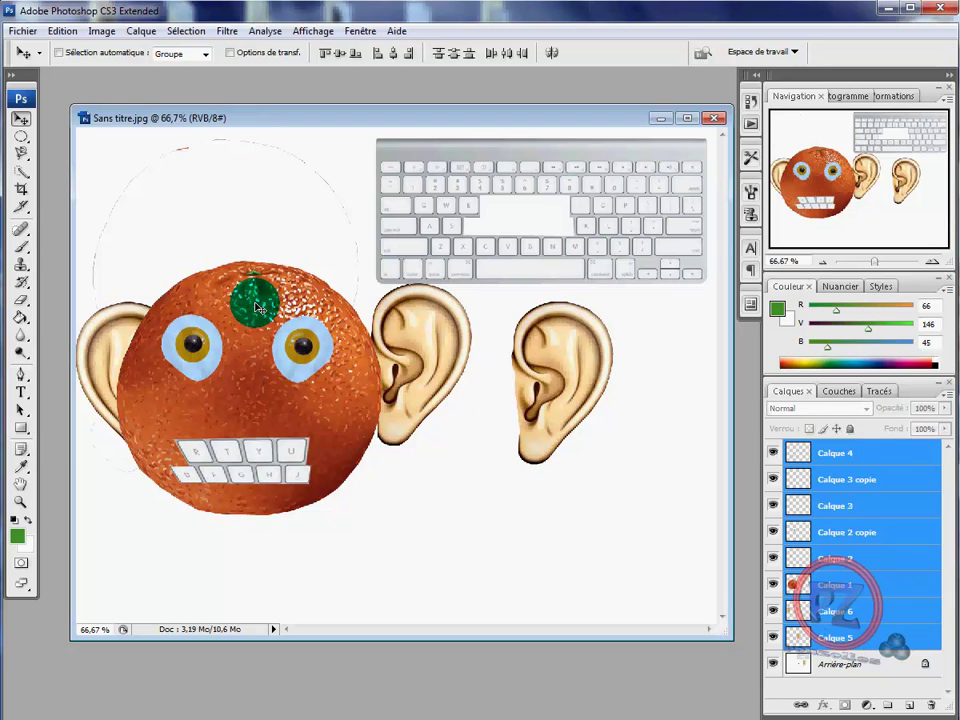
mouse_move(258, 310)
mouse_down()
mouse_move(295, 343)
mouse_move(296, 360)
mouse_move(278, 365)
mouse_move(304, 250)
mouse_move(311, 256)
mouse_up()
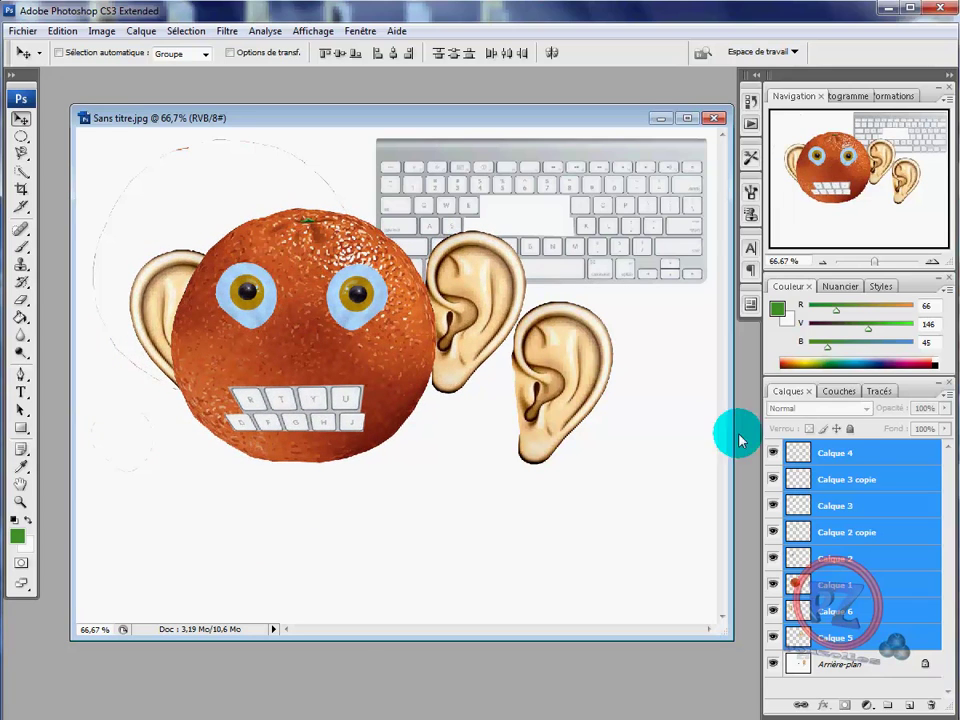
click(883, 458)
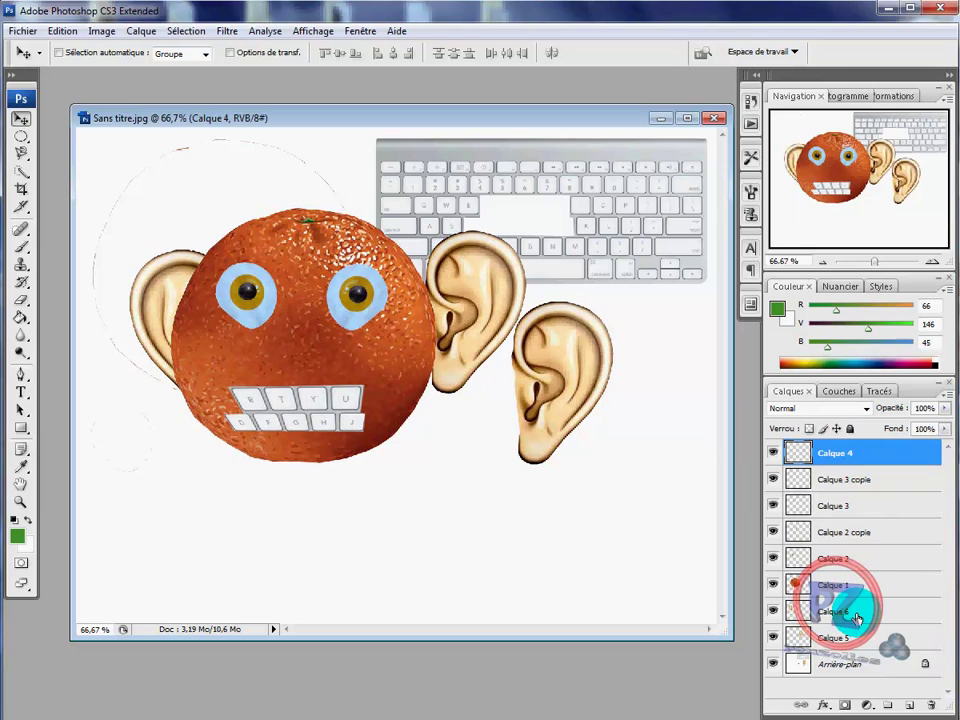
Nudge the Calque 6 left ear outward and down against the orange's left side.
click(856, 614)
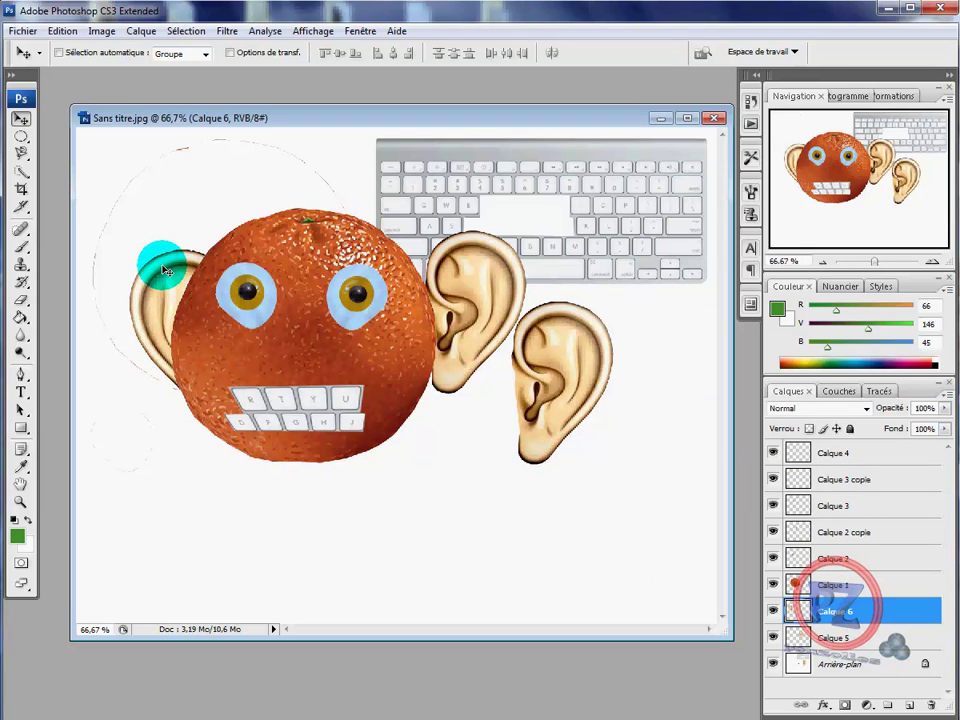
mouse_move(165, 270)
mouse_down()
mouse_move(127, 243)
mouse_move(118, 258)
mouse_up()
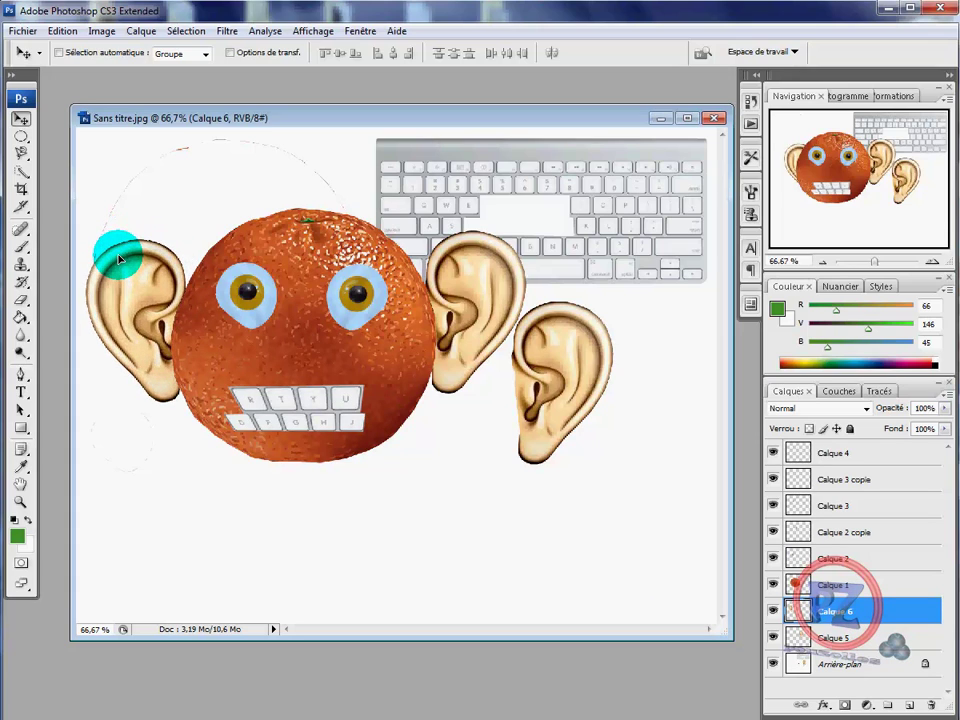
drag(118, 258, 116, 256)
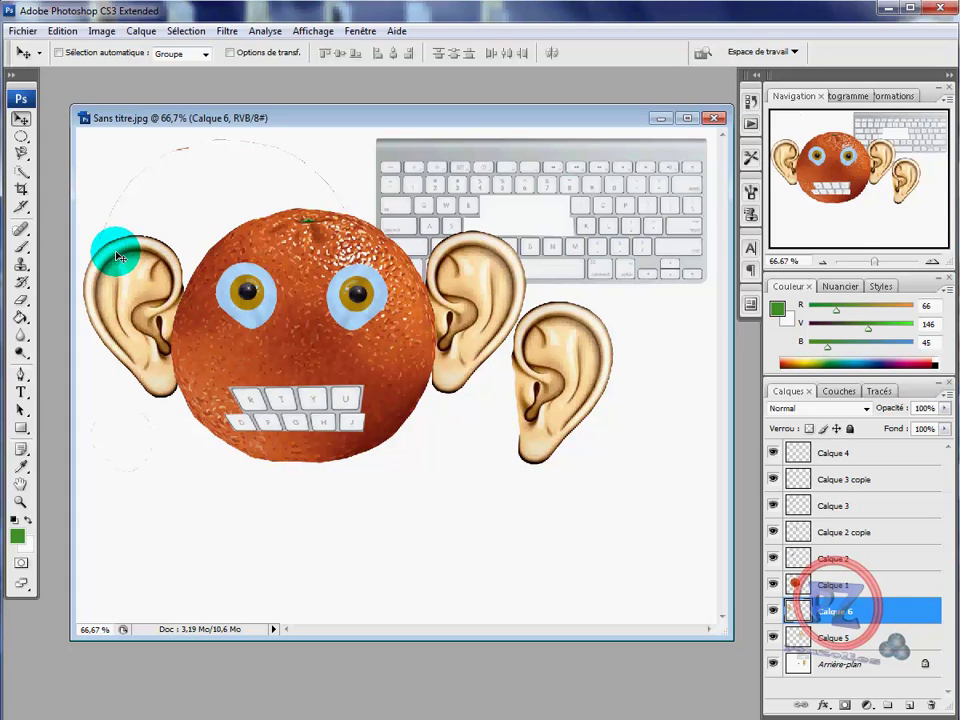
drag(145, 265, 145, 263)
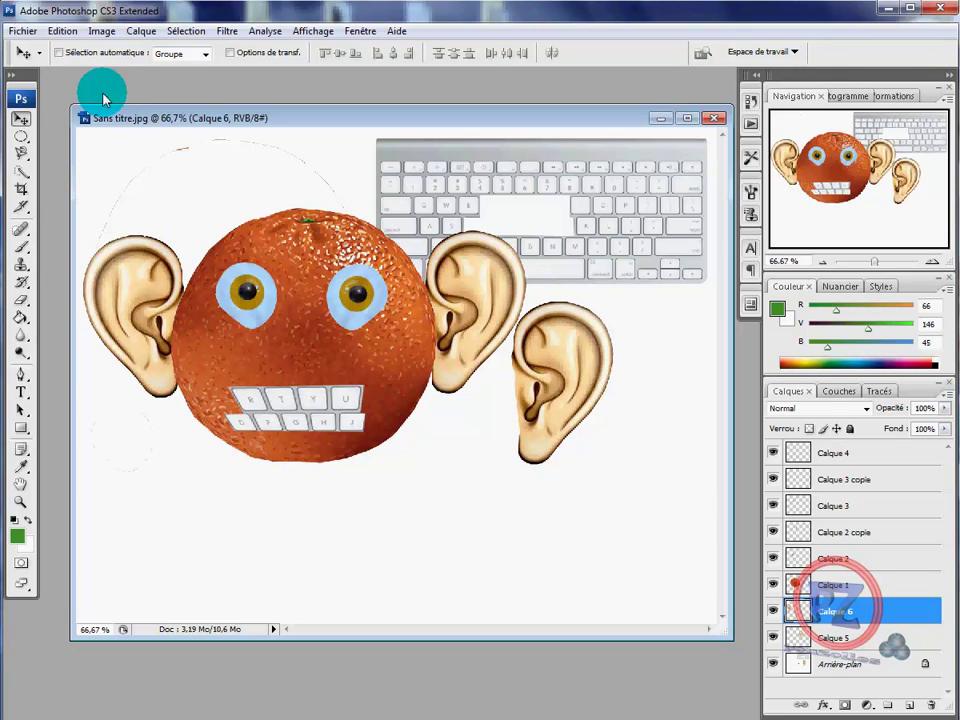
Rotate the left ear on Calque 6 by 2.5° and nudge its position beside the orange.
click(60, 33)
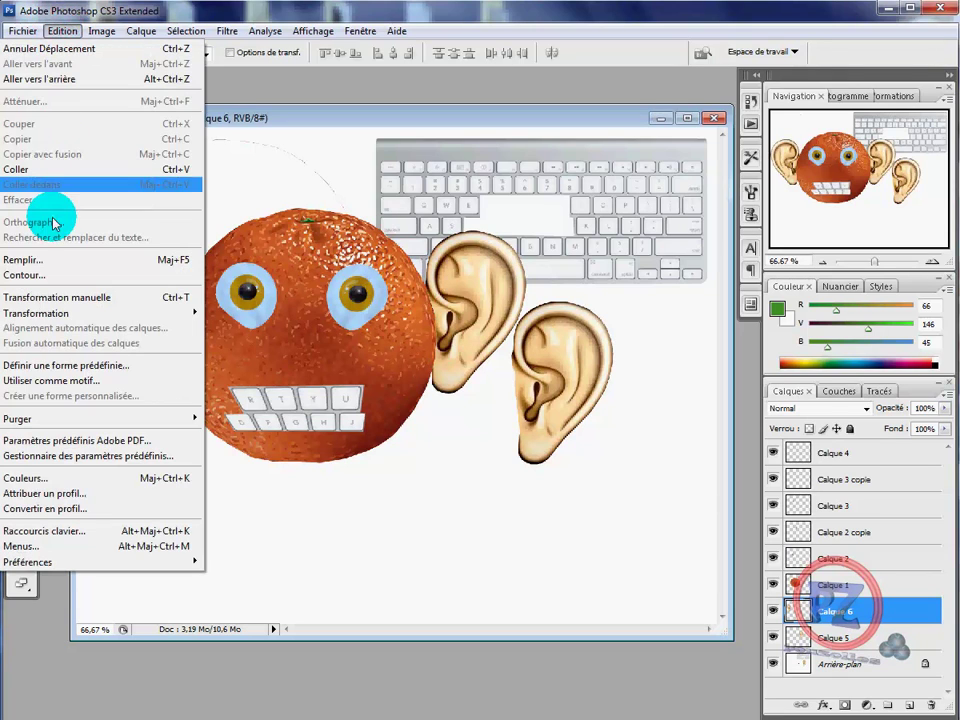
click(55, 298)
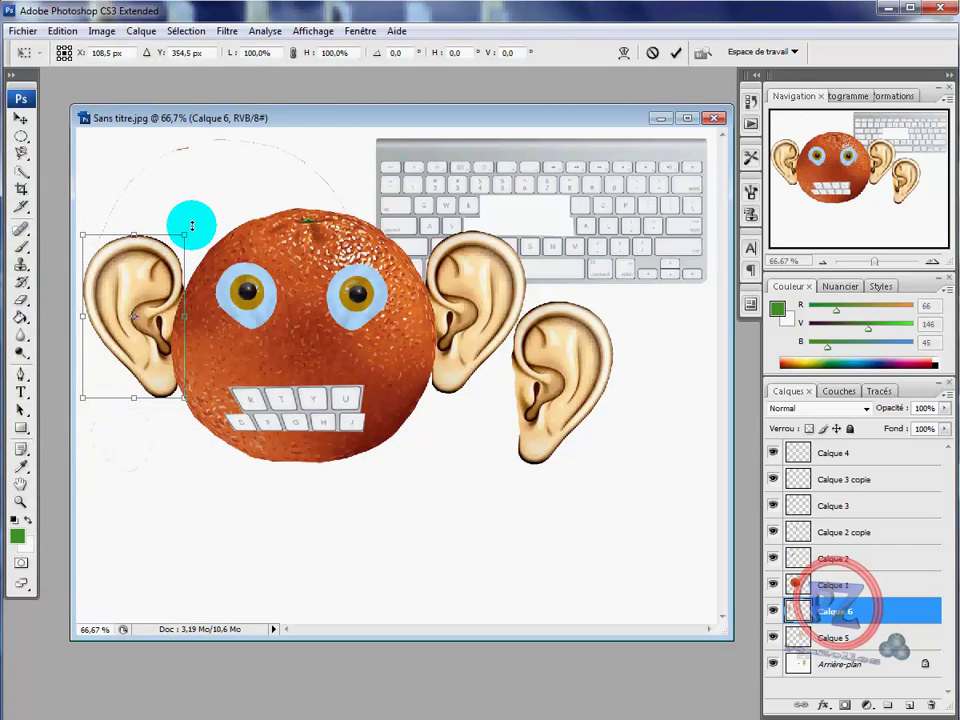
drag(188, 228, 190, 229)
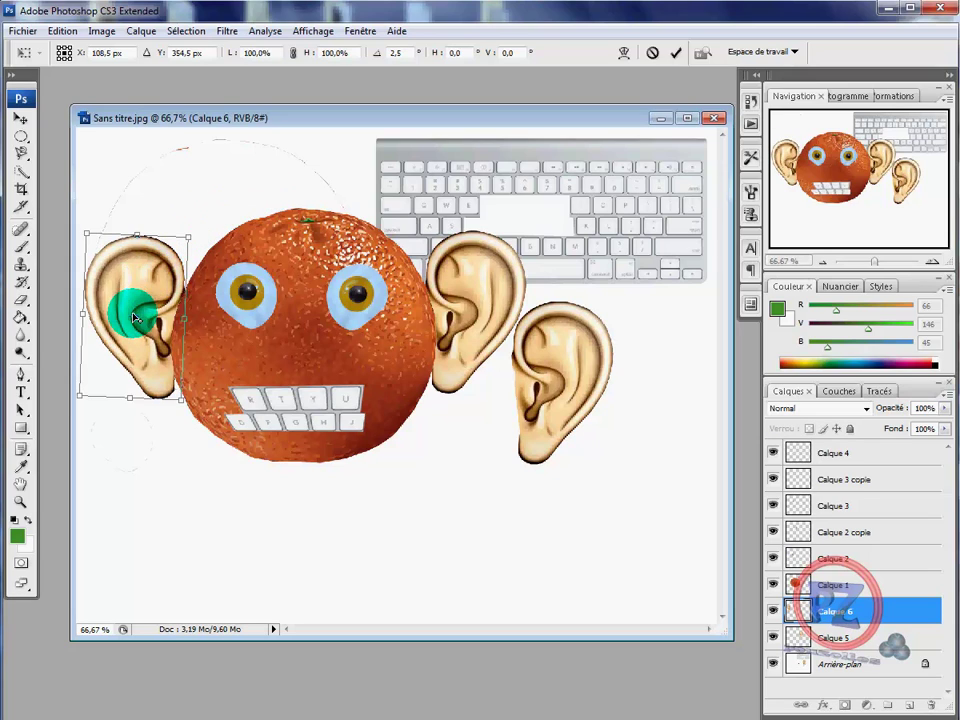
drag(145, 290, 148, 285)
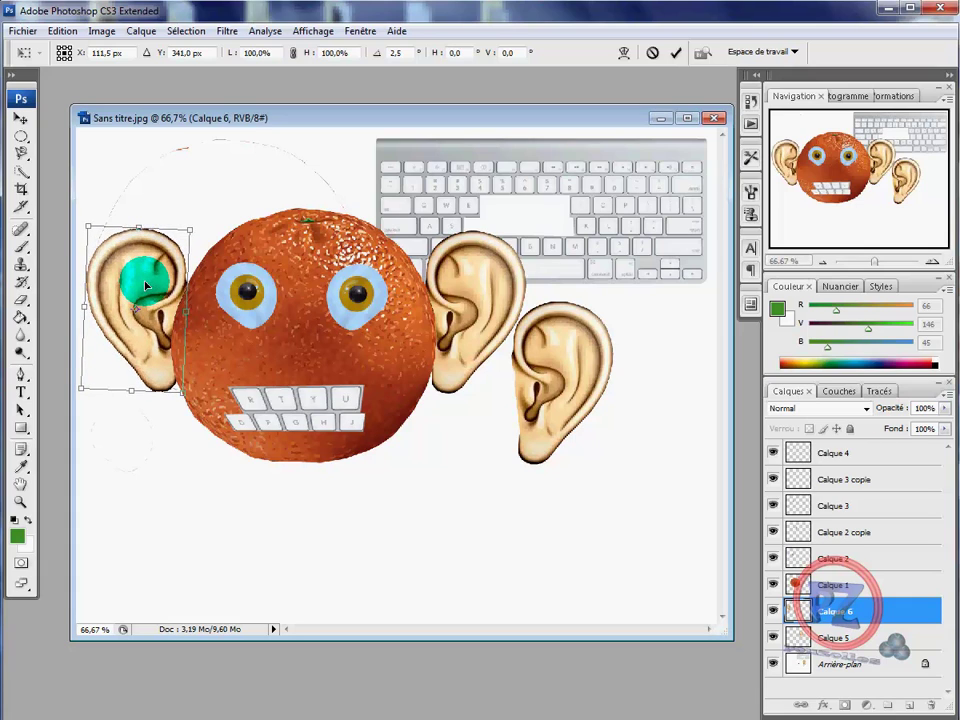
drag(148, 285, 144, 290)
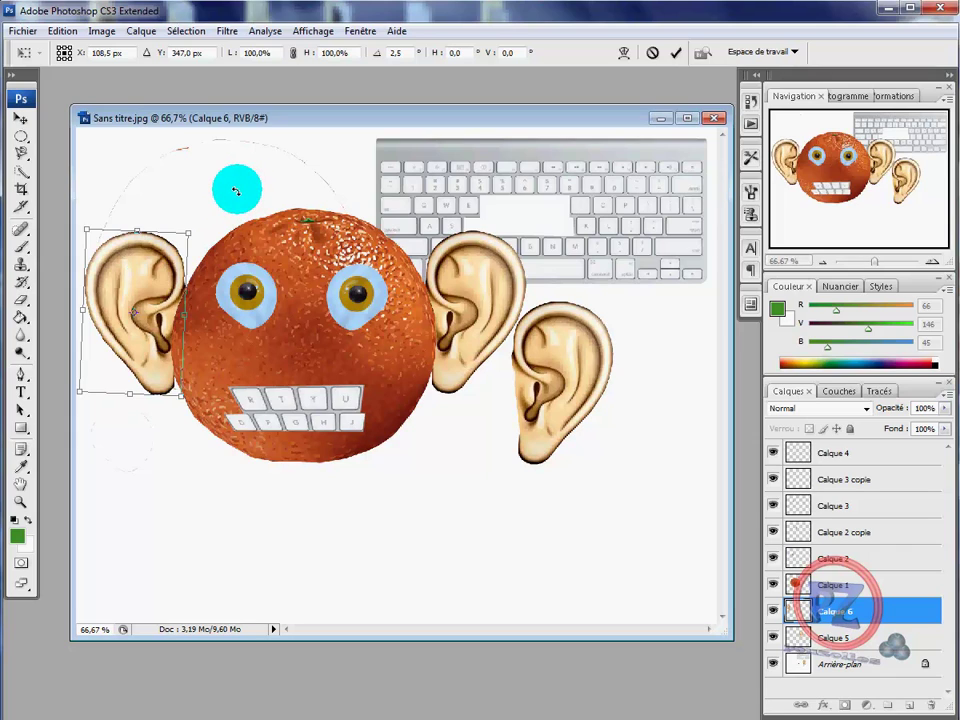
key(Return)
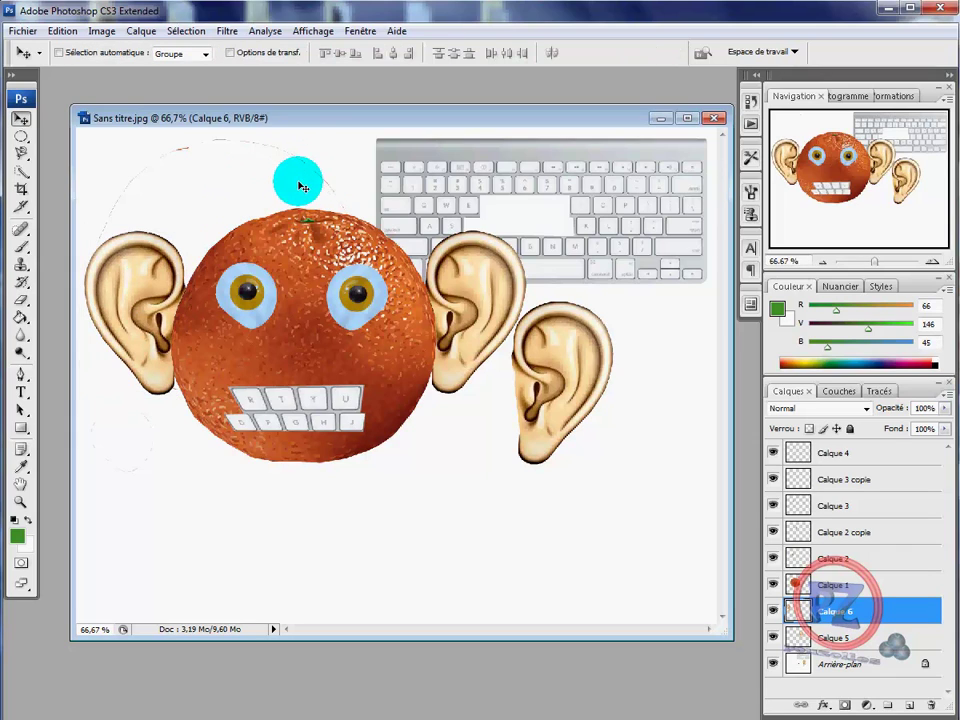
Hide the background layer and draw an elliptical selection around the face and both ears.
click(22, 155)
right_click(22, 155)
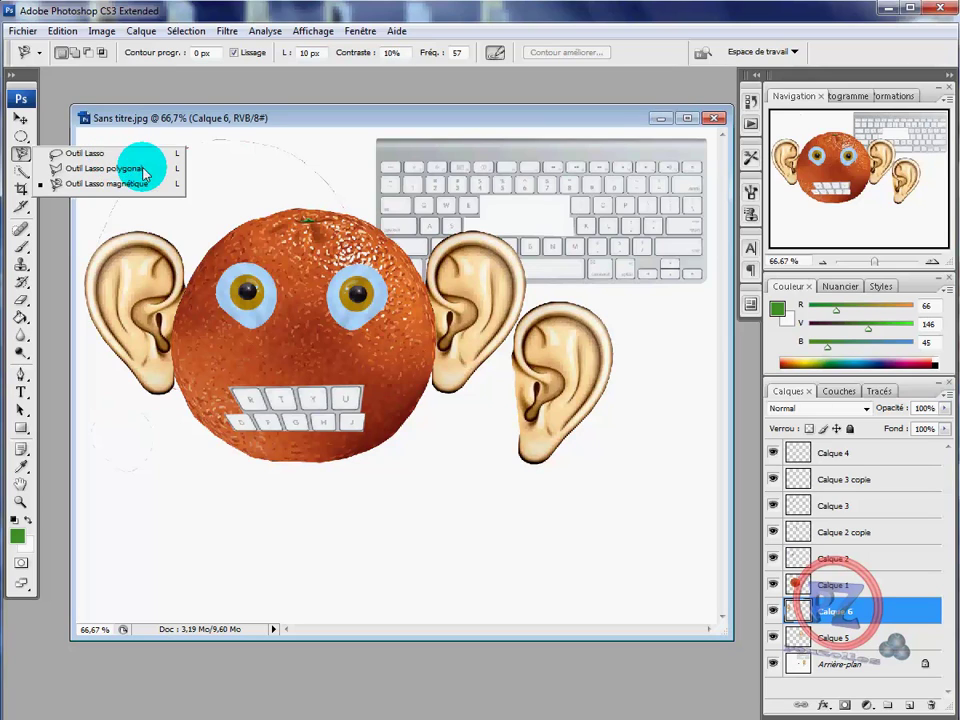
click(774, 665)
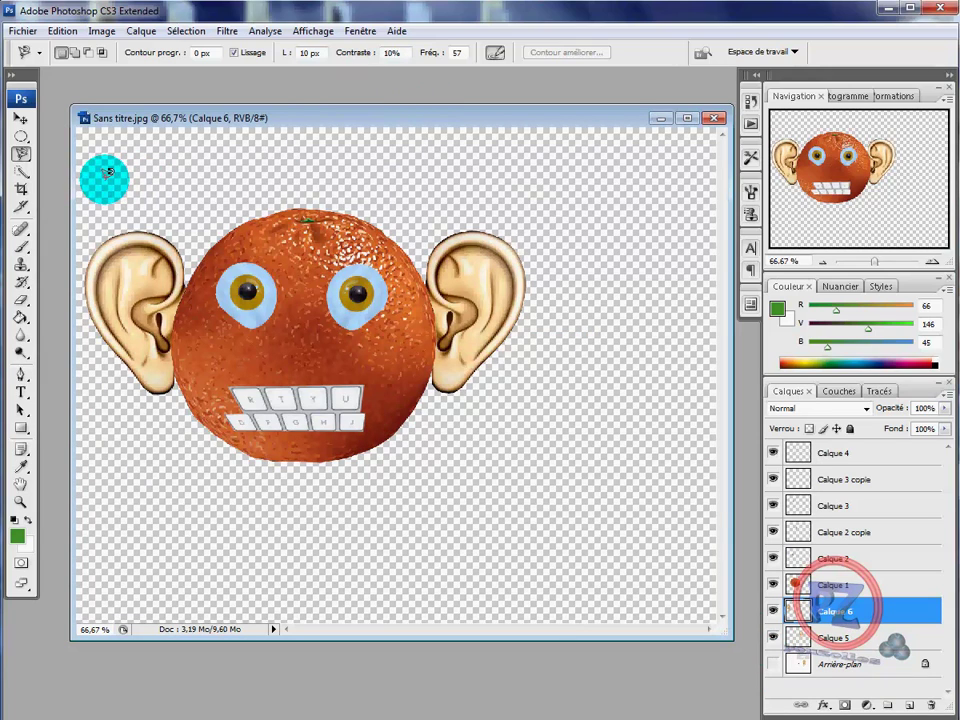
click(22, 138)
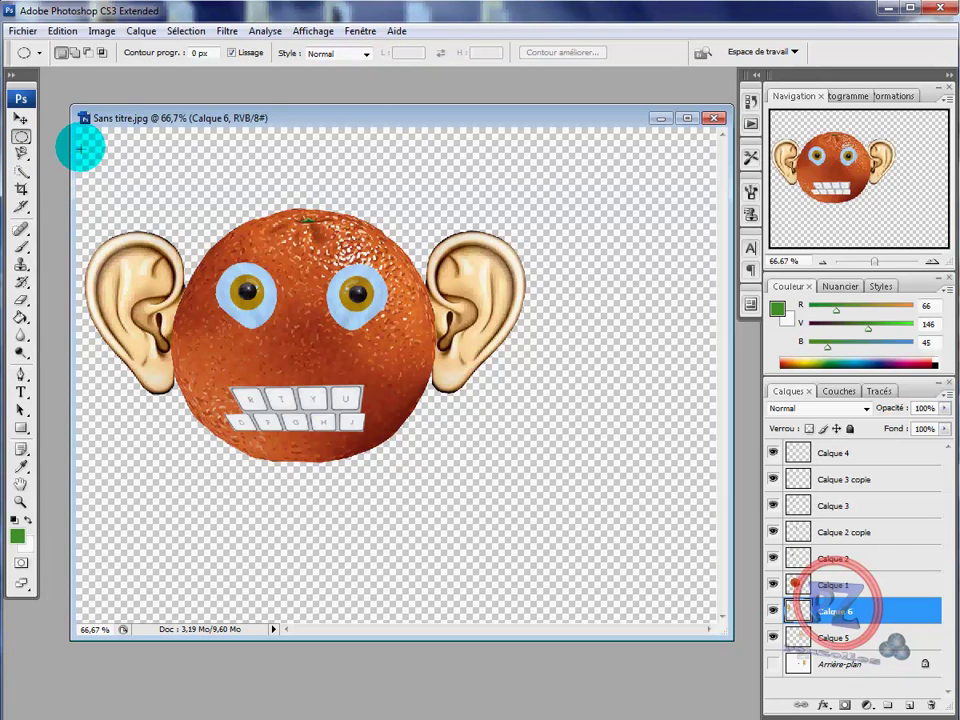
mouse_move(79, 144)
mouse_down()
mouse_move(113, 470)
mouse_move(448, 516)
mouse_move(589, 514)
mouse_move(533, 487)
mouse_move(528, 467)
mouse_up()
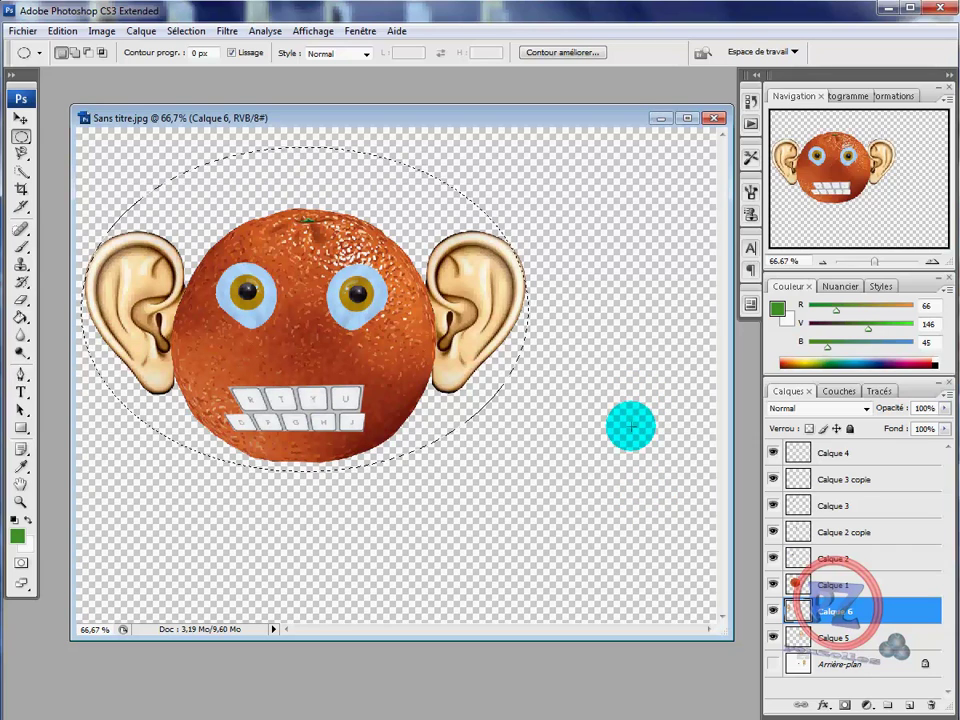
Switch to the Quick Selection tool from the selection tools flyout.
click(22, 157)
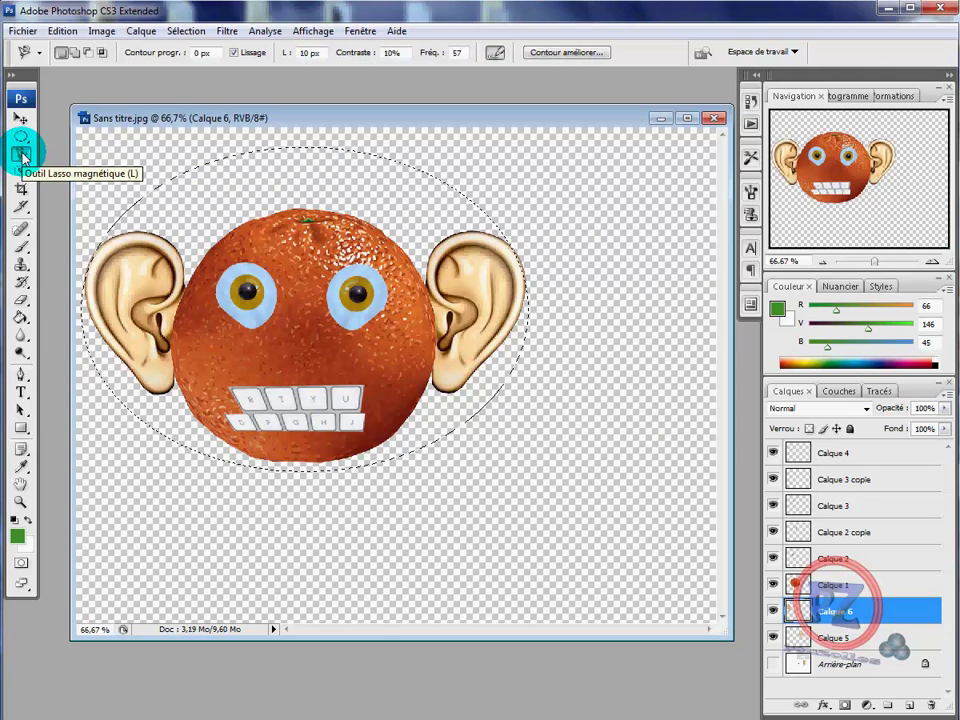
click(22, 175)
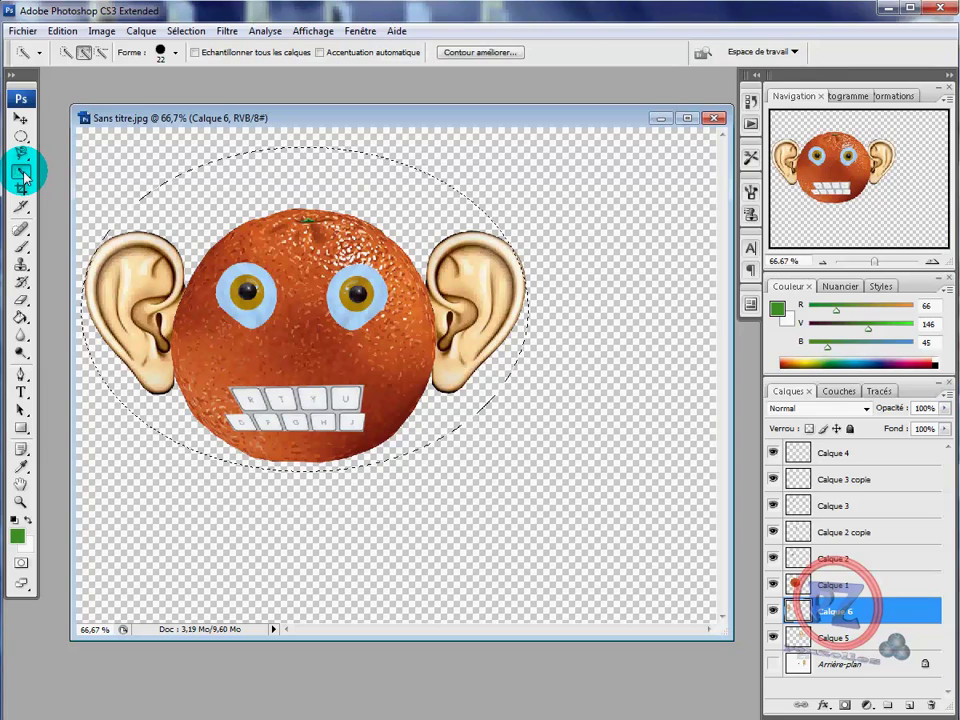
click(23, 177)
mouse_move(23, 177)
mouse_down()
mouse_move(115, 176)
mouse_move(111, 164)
mouse_up()
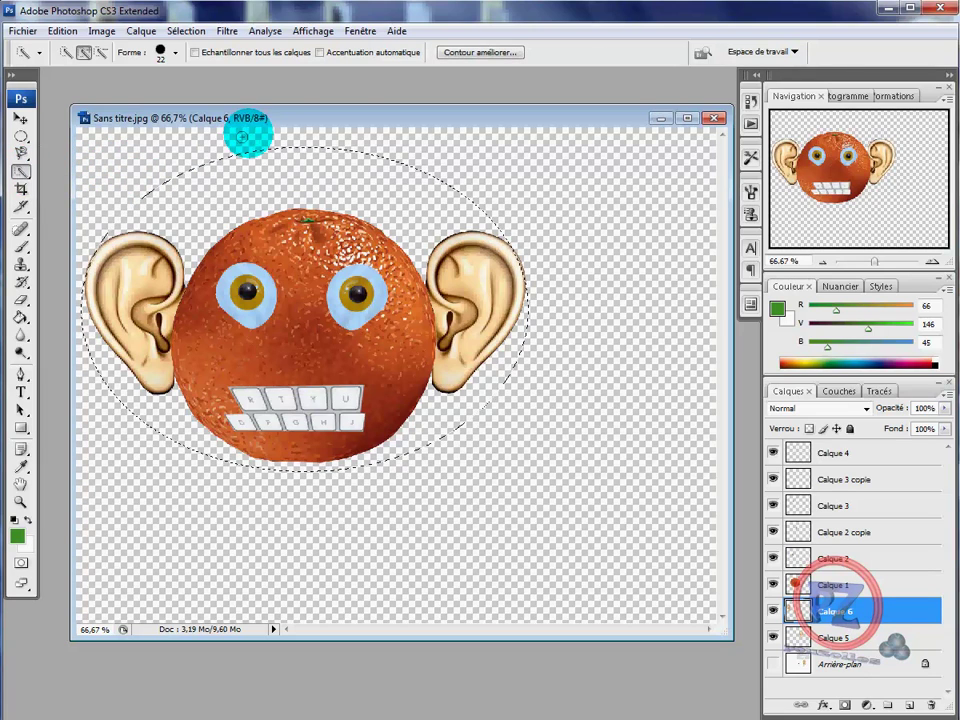
Open dieu_est_un_oeuf_03.jpg and brush a Quick Selection along the egg white's upper edge.
click(22, 31)
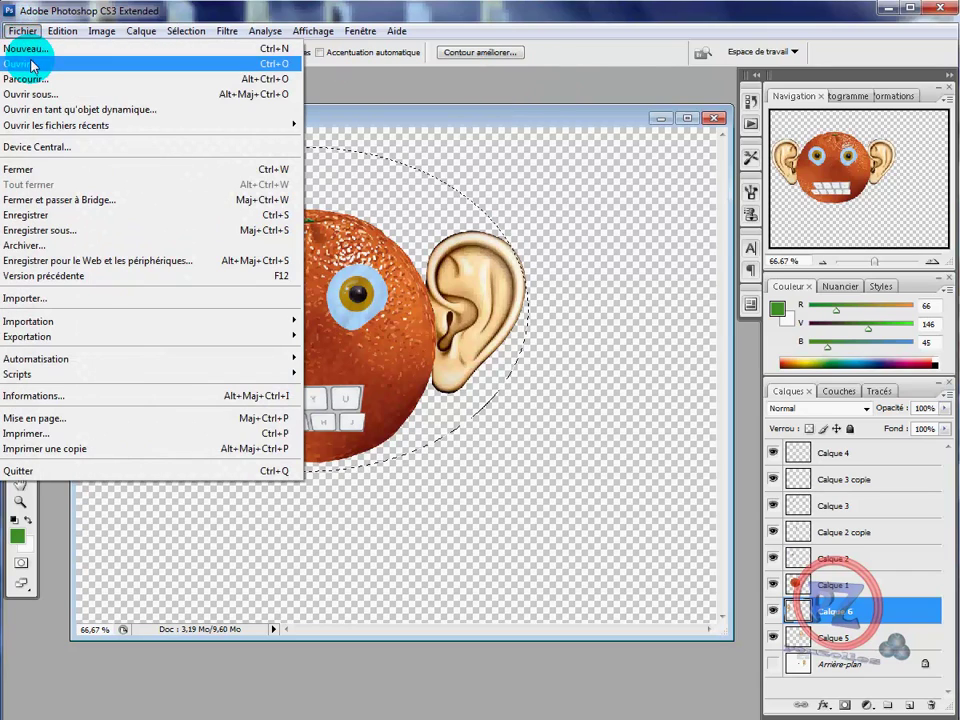
click(33, 64)
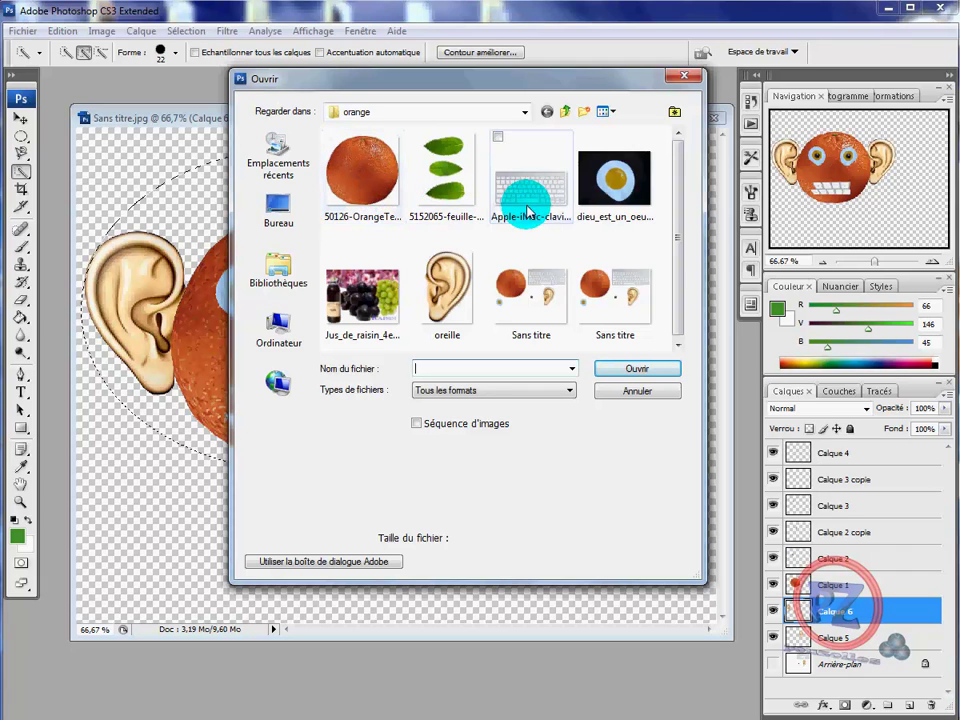
click(612, 178)
double_click(610, 177)
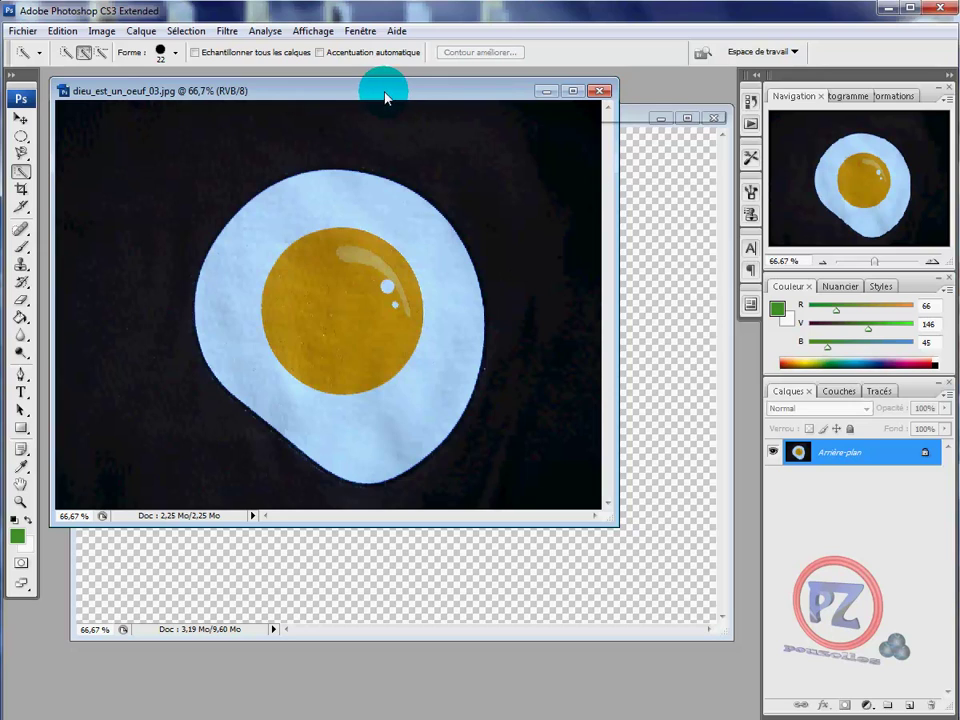
drag(385, 95, 486, 172)
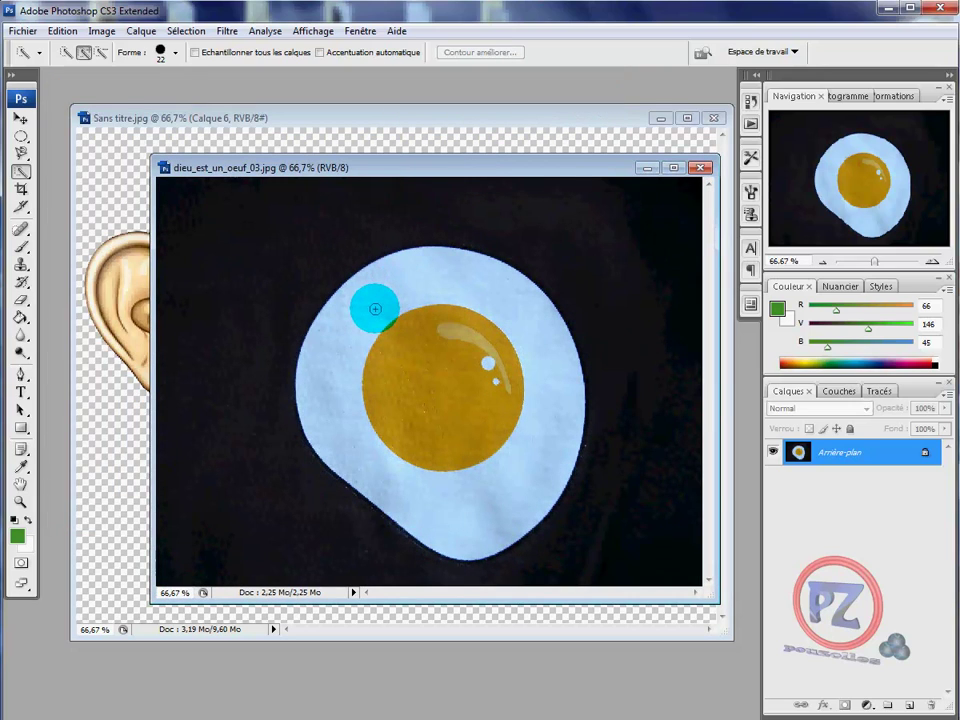
mouse_move(375, 300)
mouse_down()
mouse_move(480, 272)
mouse_move(564, 413)
mouse_move(562, 454)
mouse_move(460, 436)
mouse_move(450, 306)
mouse_up()
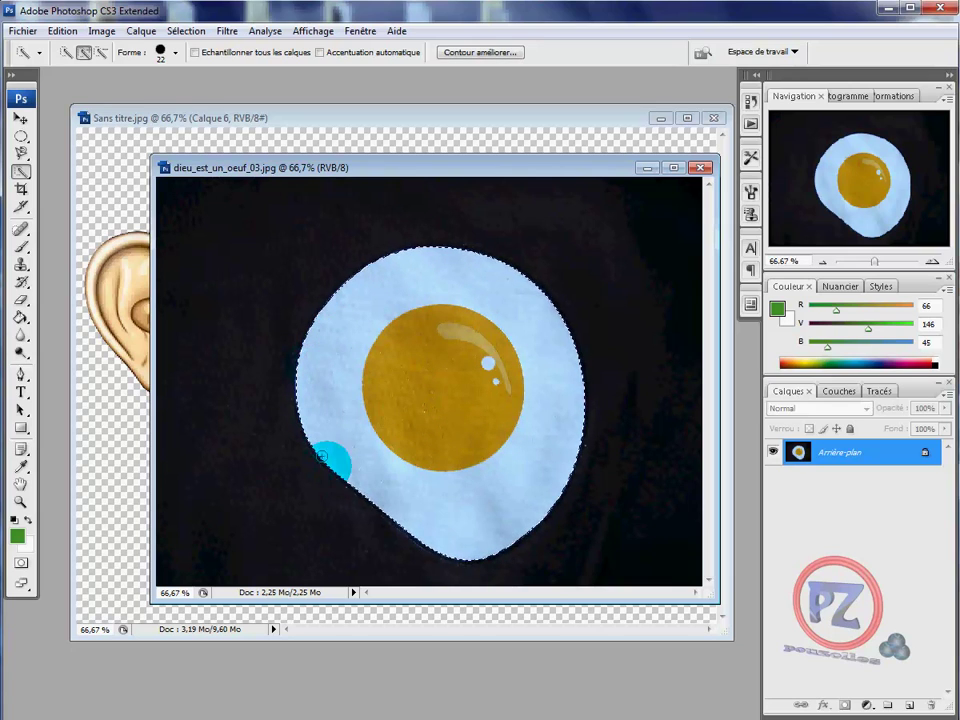
Extend the egg selection along its lower edge.
mouse_move(384, 512)
mouse_down()
mouse_move(531, 508)
mouse_move(325, 397)
mouse_up()
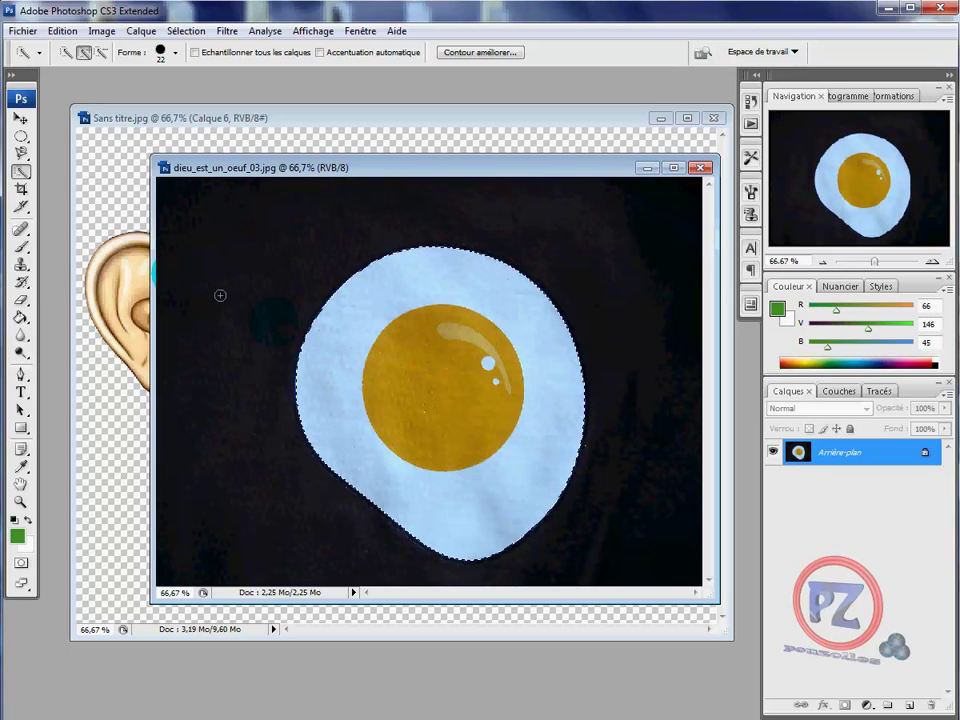
click(122, 246)
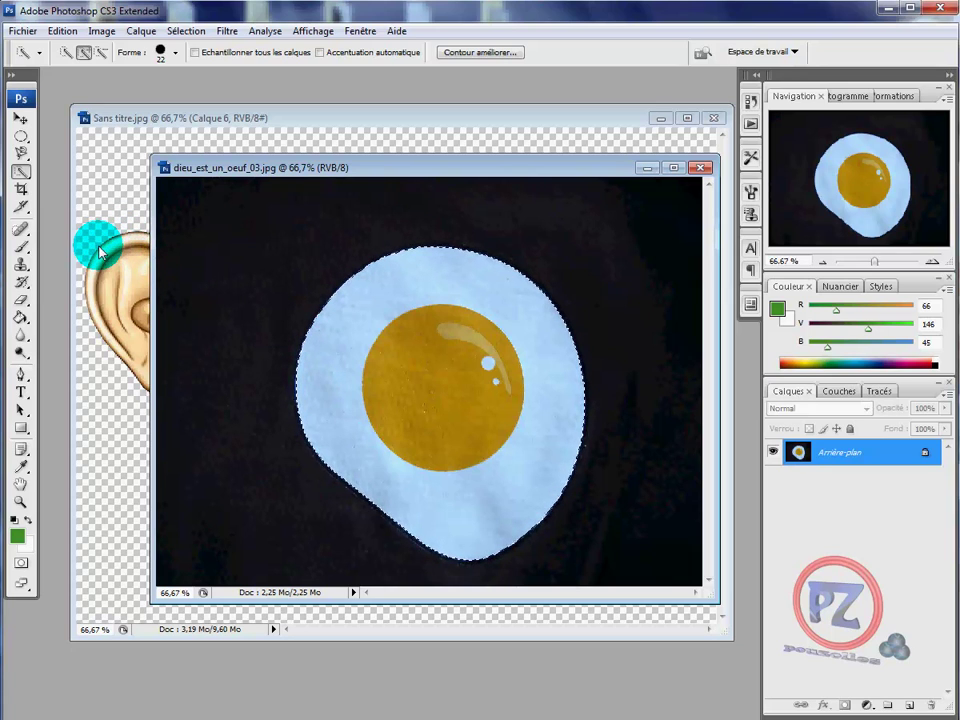
mouse_move(99, 253)
mouse_down()
mouse_move(95, 262)
mouse_move(400, 378)
mouse_up()
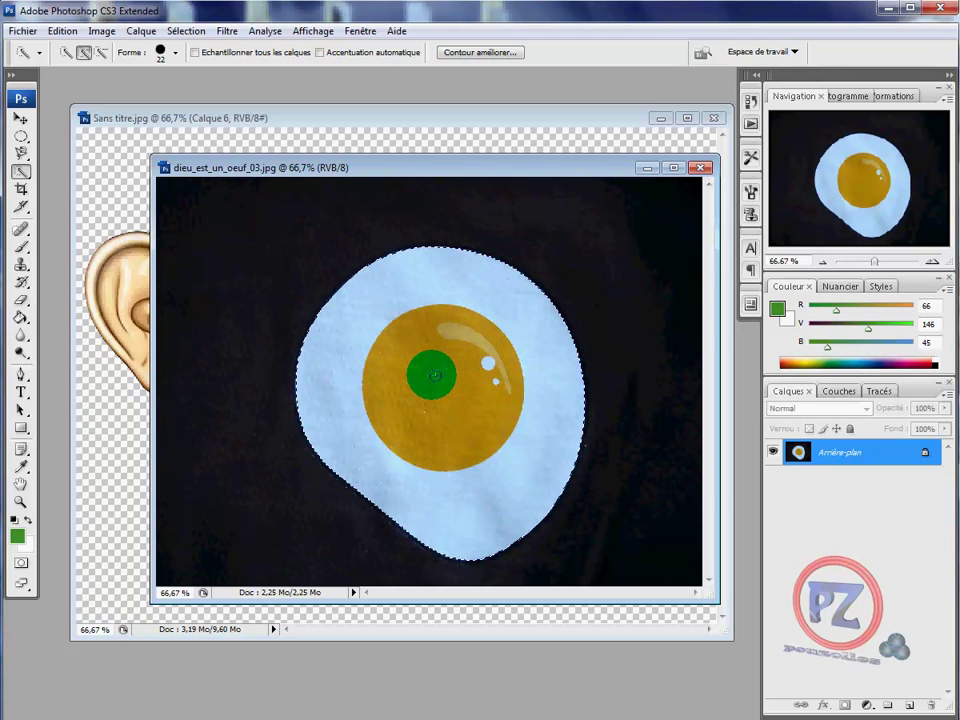
Deselect, then select only the yolk by colour and toggle between subtract and add modes.
click(186, 40)
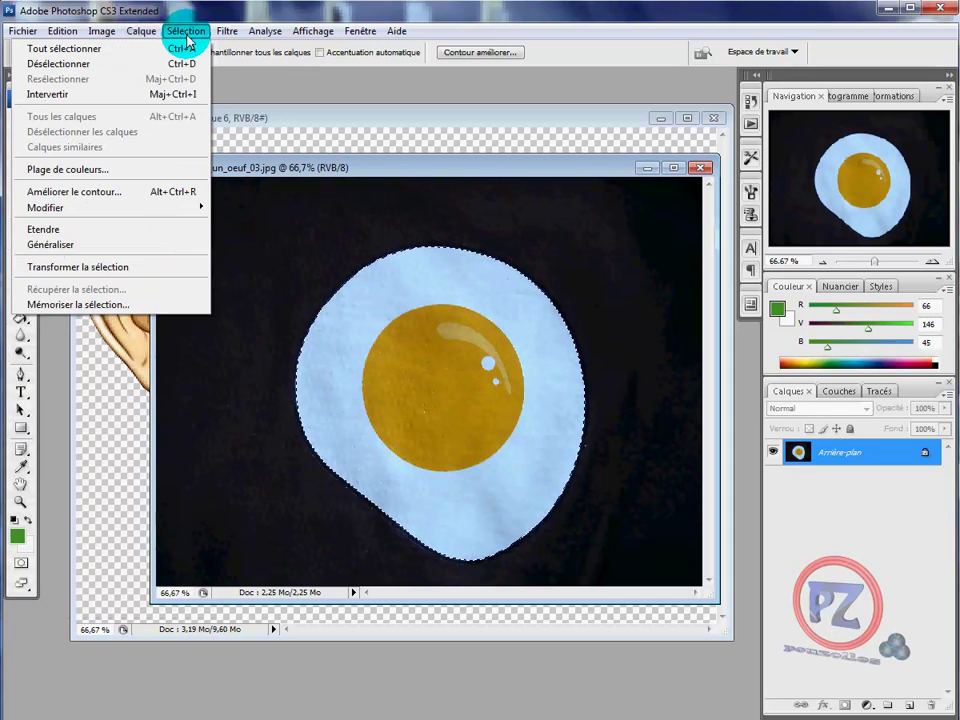
click(156, 65)
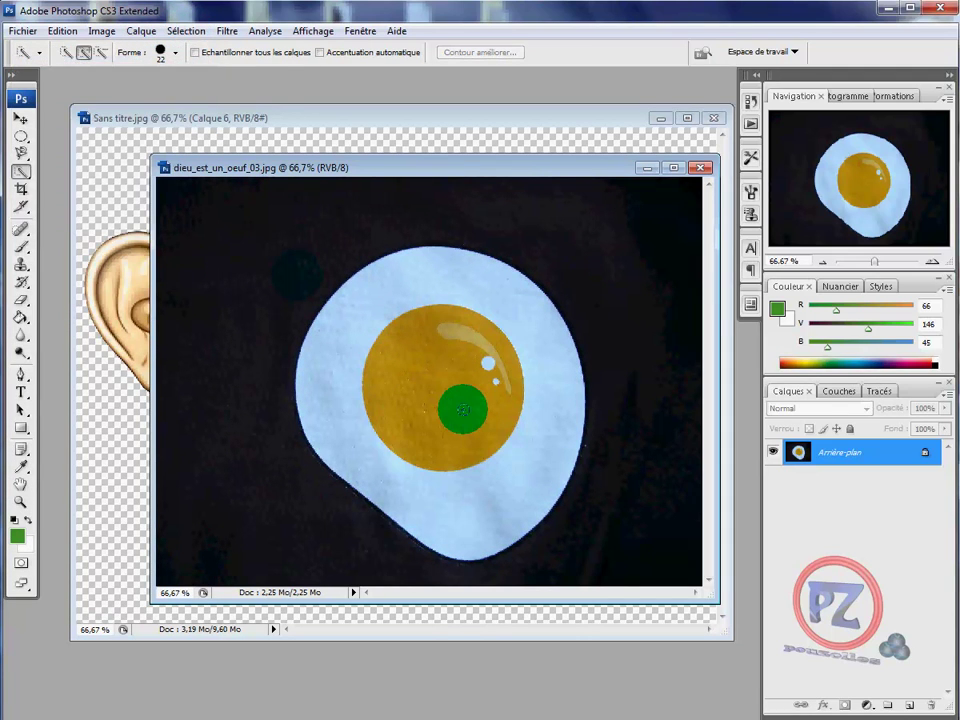
click(431, 391)
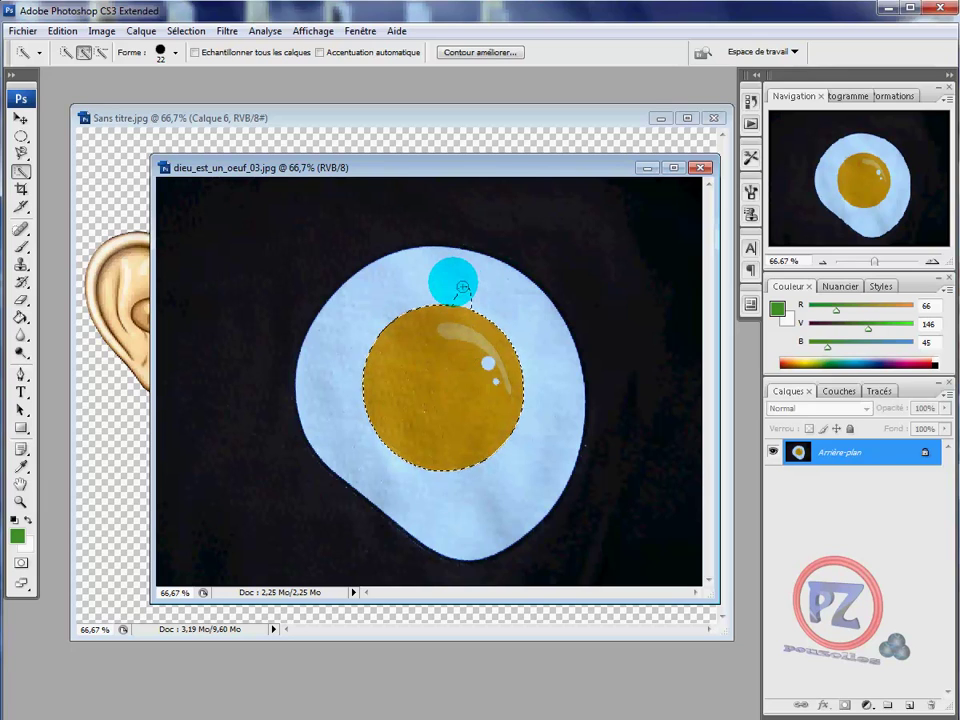
click(102, 54)
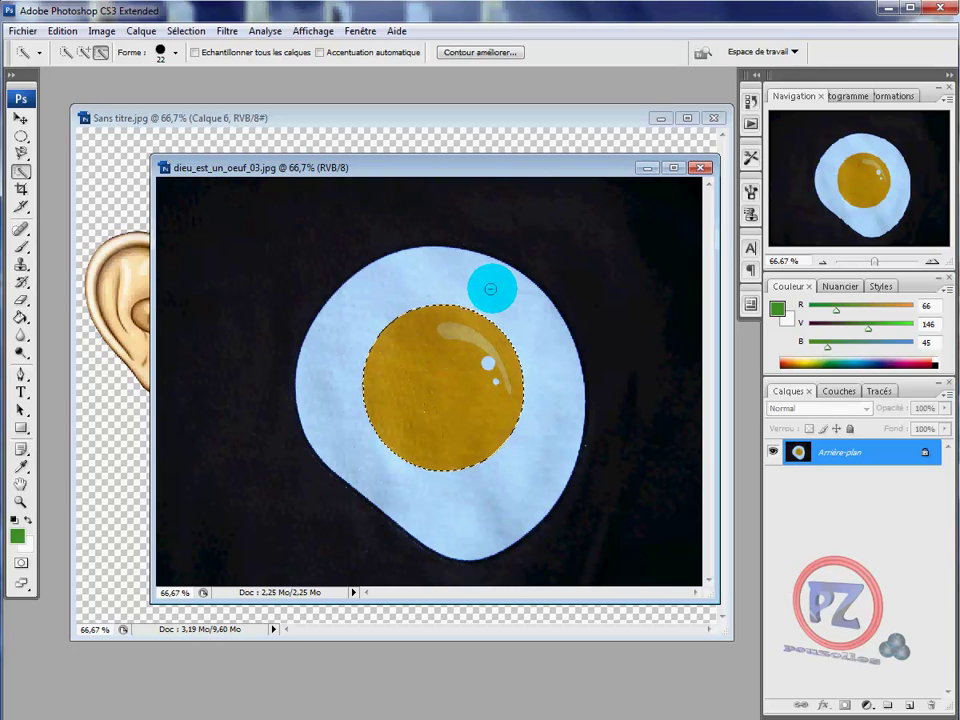
click(84, 52)
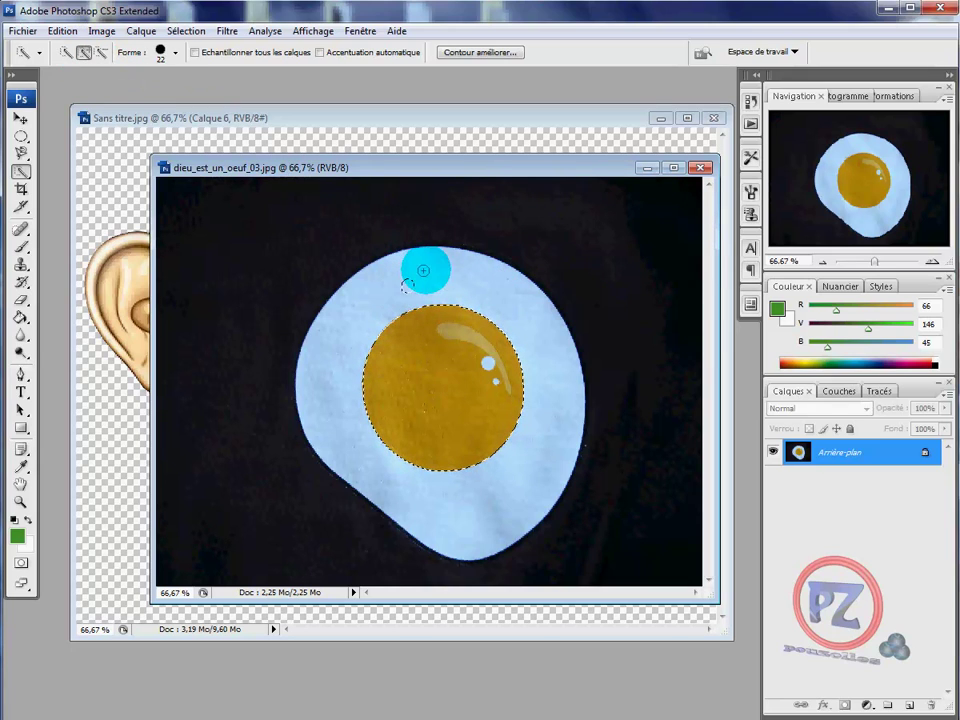
Extend the yolk selection across the egg white, merging the stray selected bits.
mouse_move(424, 268)
mouse_down()
mouse_move(508, 285)
mouse_move(568, 354)
mouse_move(567, 422)
mouse_move(489, 313)
mouse_up()
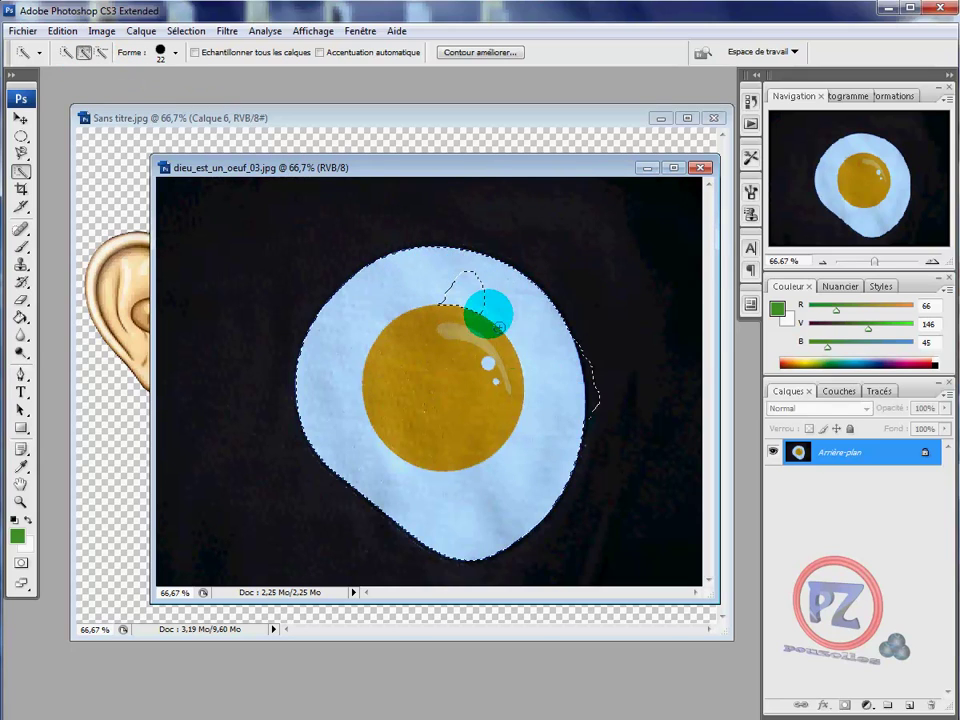
mouse_move(427, 300)
mouse_down()
mouse_move(456, 289)
mouse_move(471, 268)
mouse_move(476, 296)
mouse_move(522, 338)
mouse_up()
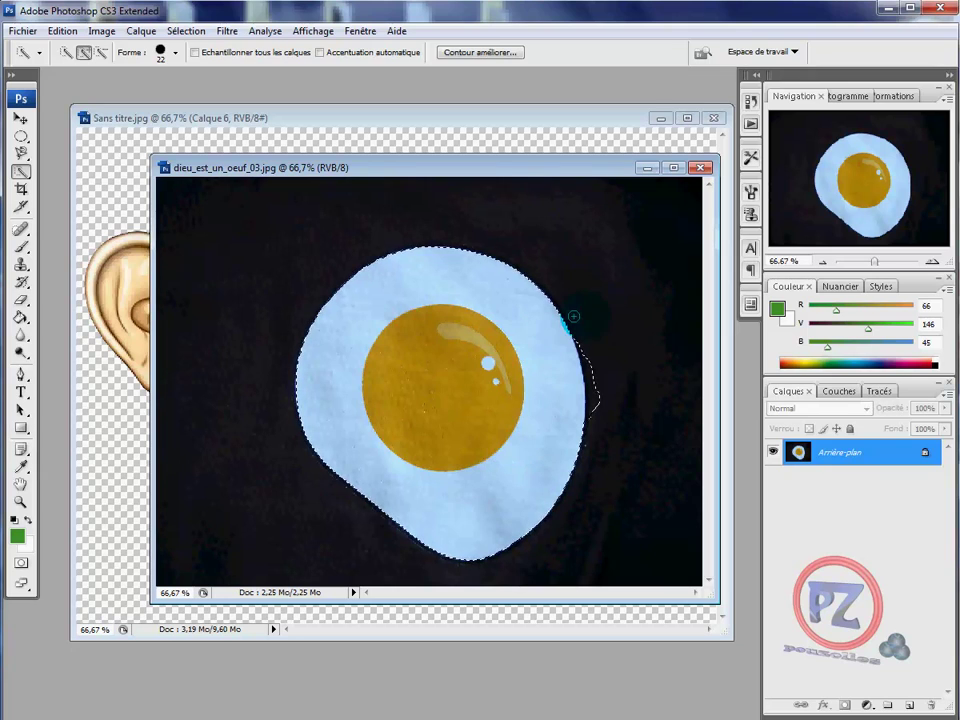
click(101, 52)
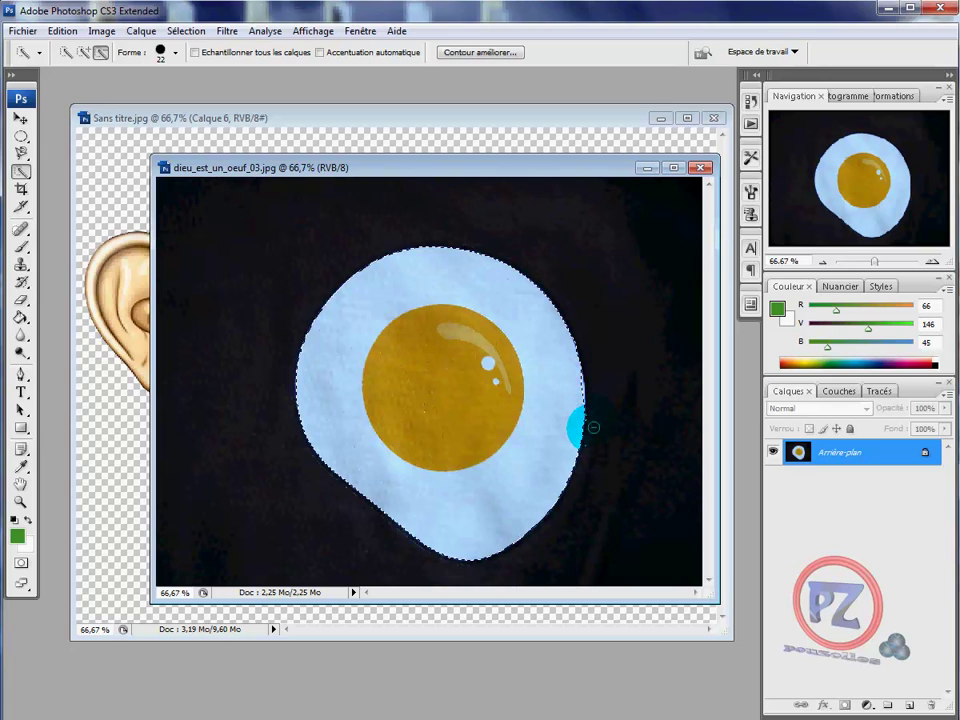
click(84, 56)
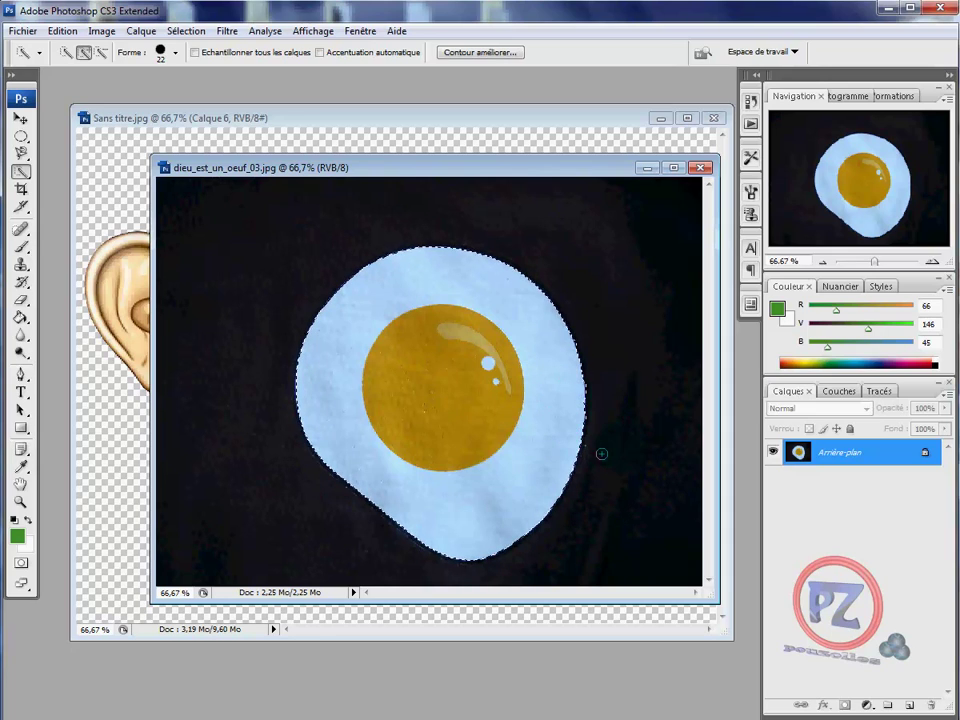
Brush further across the egg white to complete the whole-egg outline.
click(332, 285)
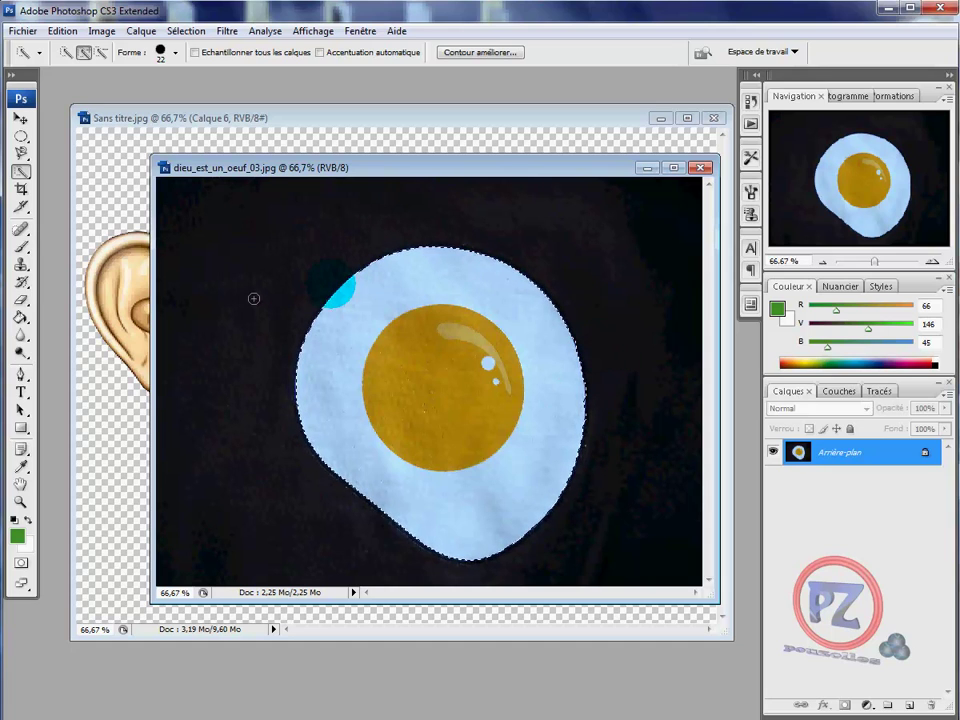
click(391, 308)
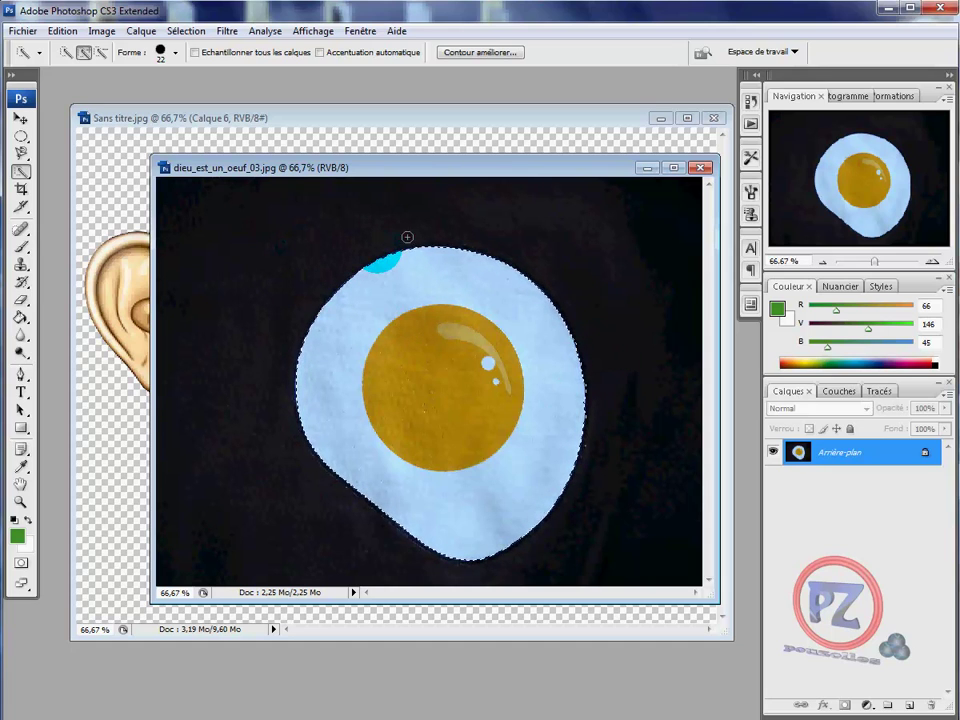
mouse_move(386, 311)
mouse_down()
mouse_move(380, 330)
mouse_move(386, 309)
mouse_move(471, 317)
mouse_up()
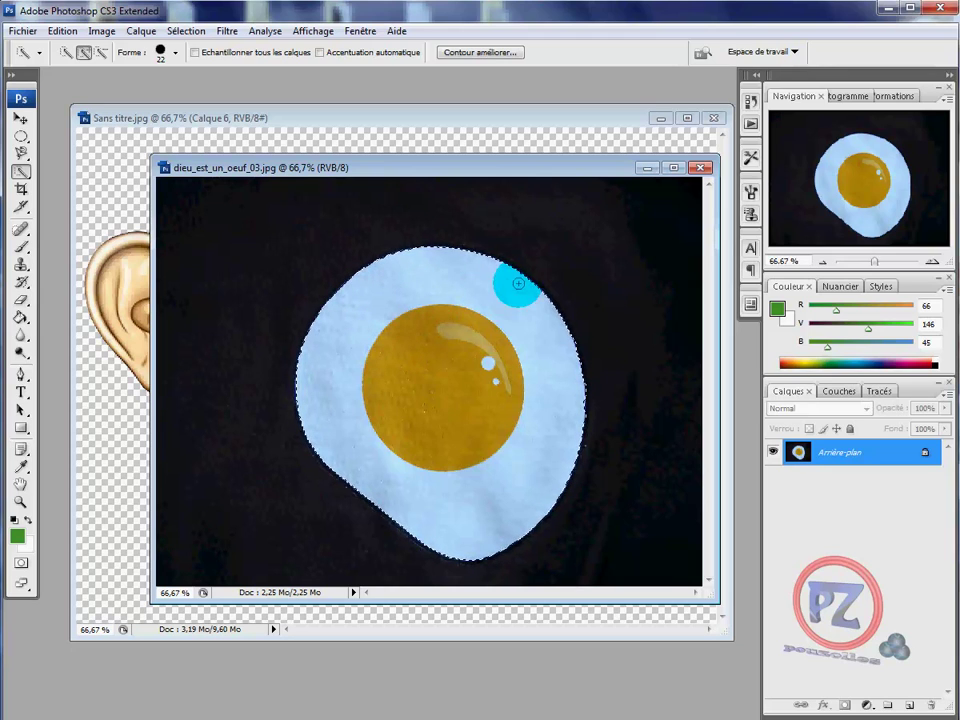
drag(535, 299, 255, 275)
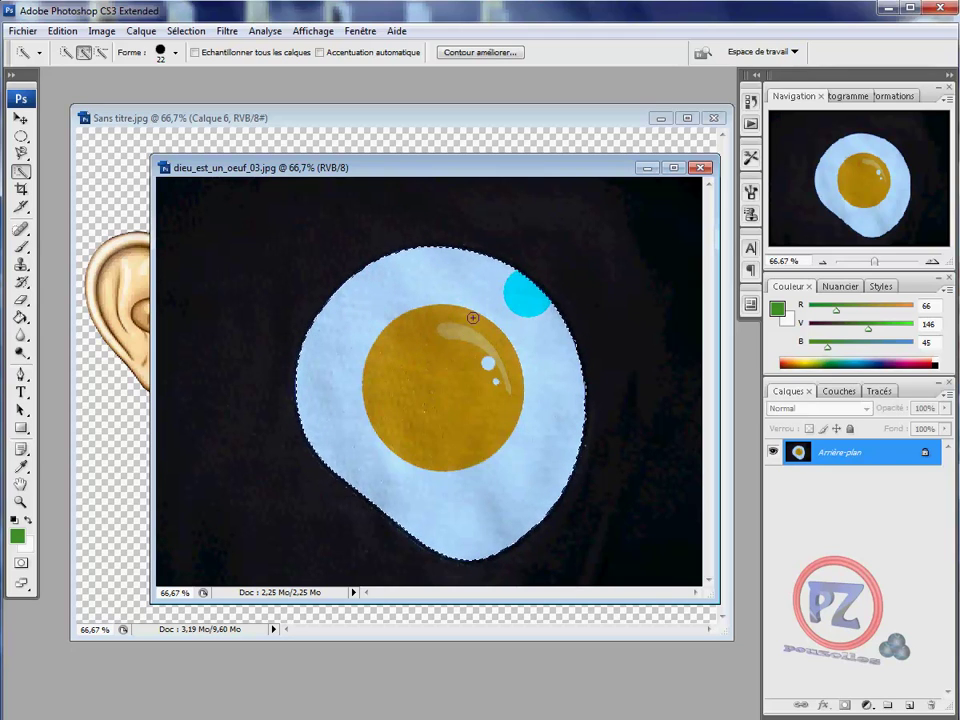
Close dieu_est_un_oeuf_03.jpg to return to the Sans titre.jpg orange-face composition.
click(701, 167)
mouse_move(293, 235)
mouse_down()
mouse_move(105, 244)
mouse_move(129, 227)
mouse_move(190, 266)
mouse_up()
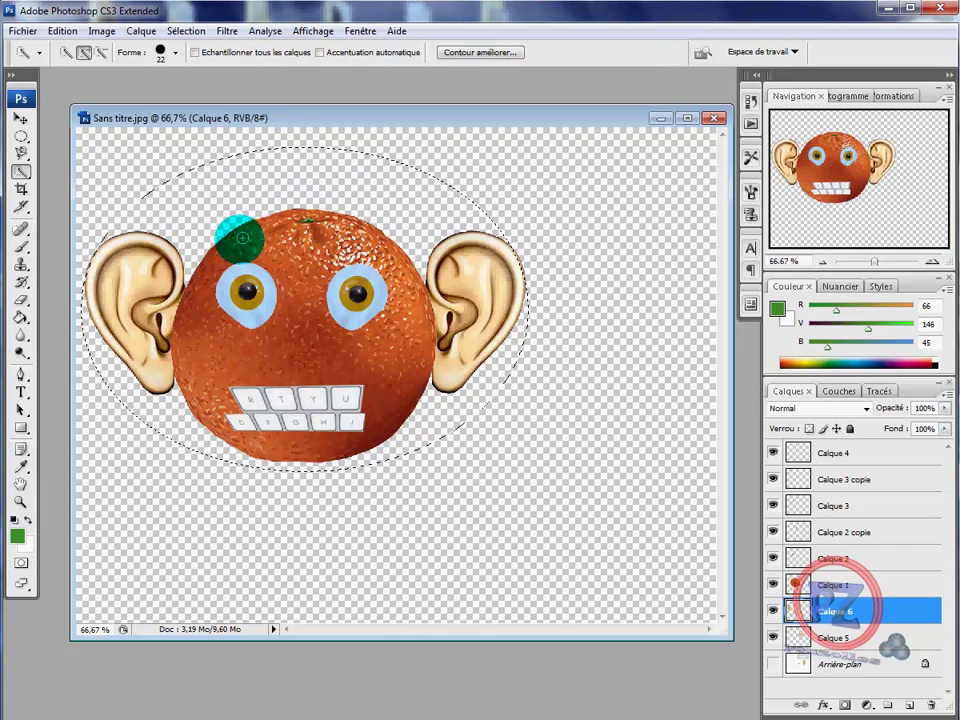